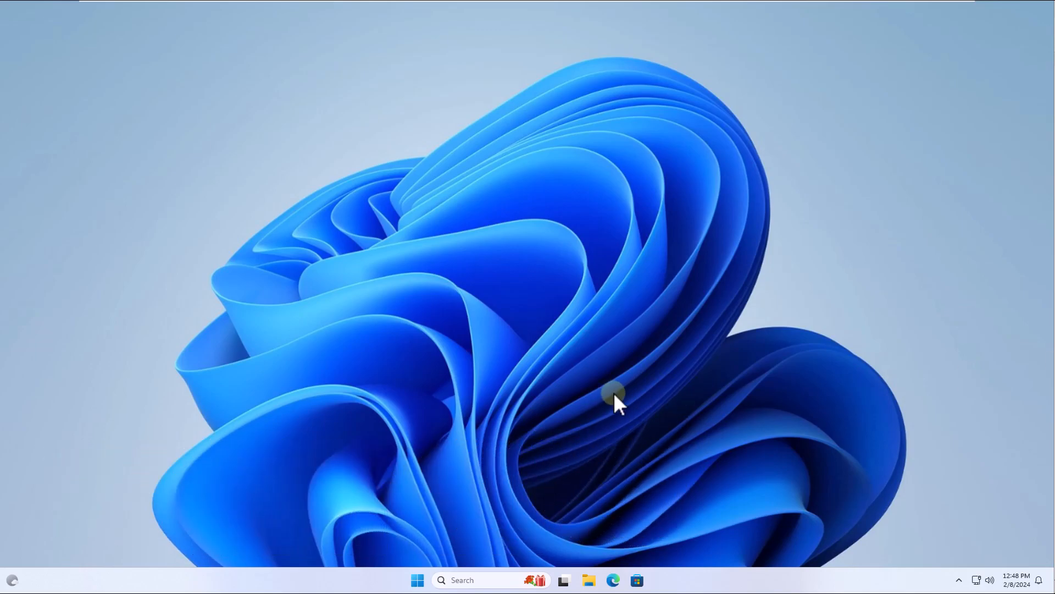
Open Terminal as administrator and run the system file check with sfc /scannow
{"action": "right_click", "coordinate": [416, 579]}
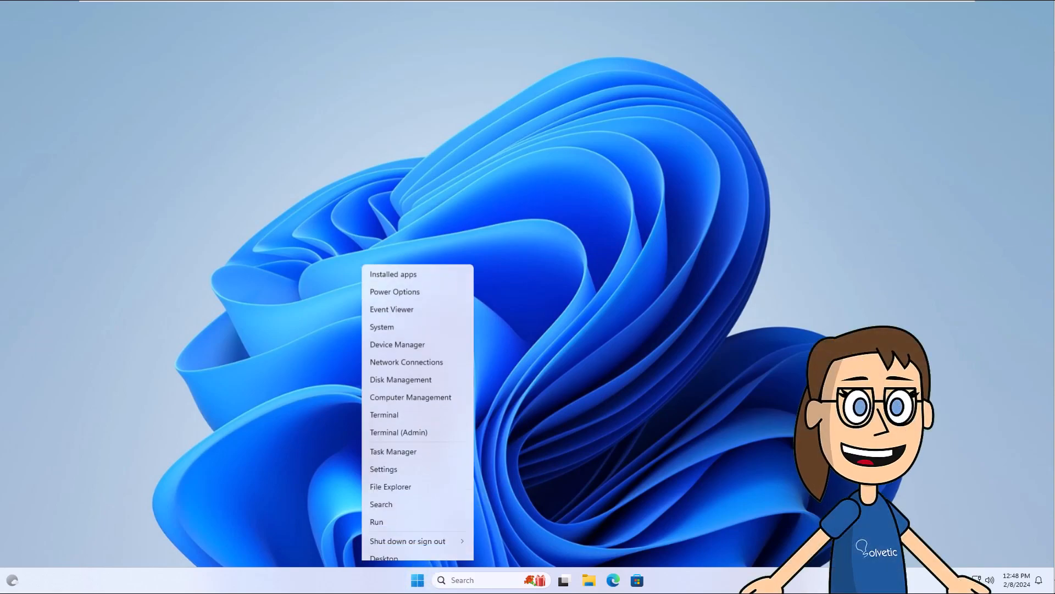
{"action": "left_click", "coordinate": [448, 426]}
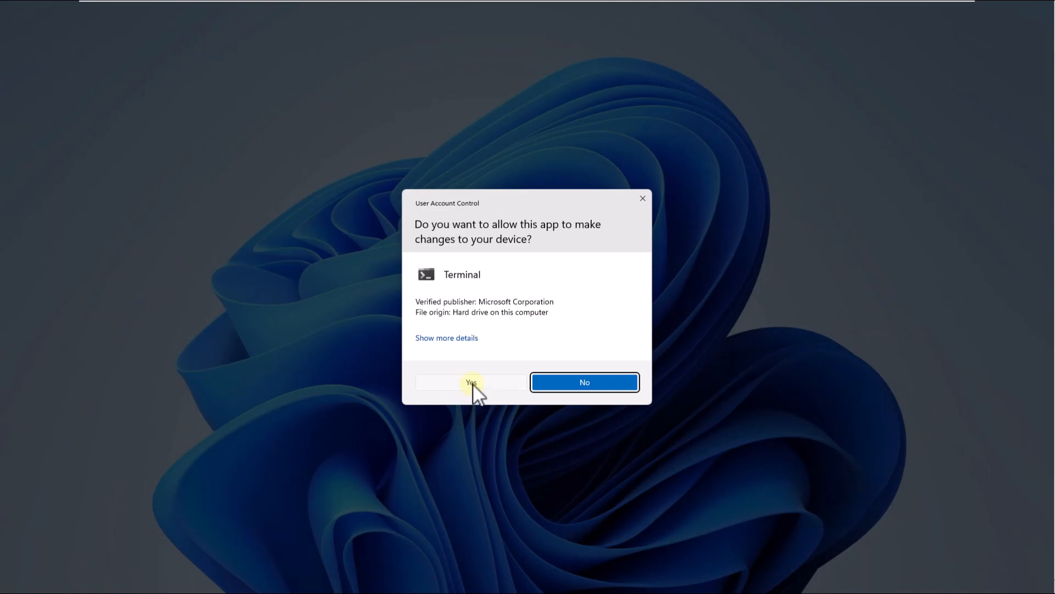
{"action": "left_click", "coordinate": [472, 383]}
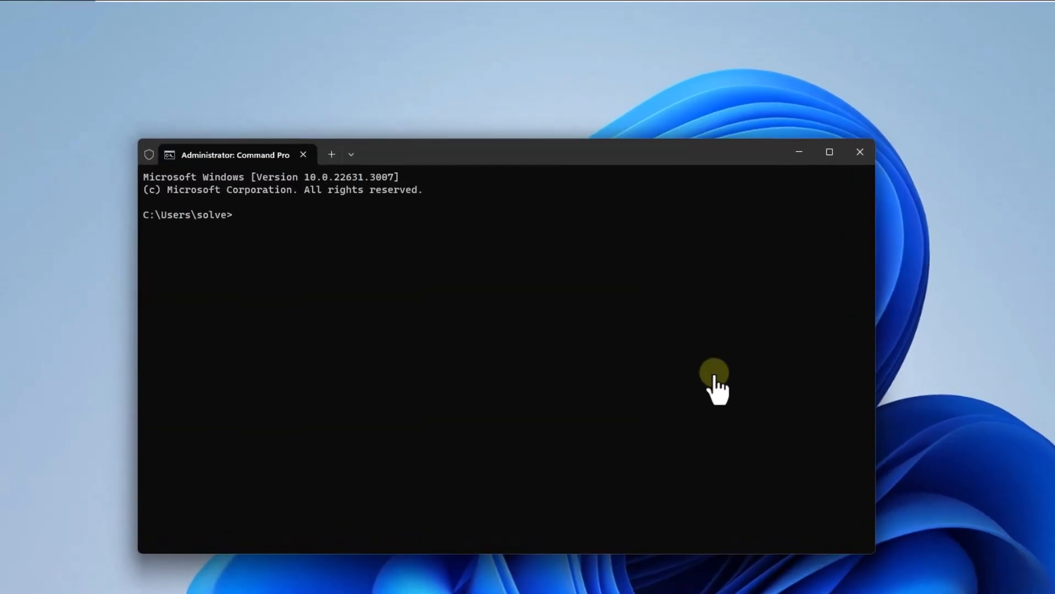
{"action": "type", "text": "sfc "}
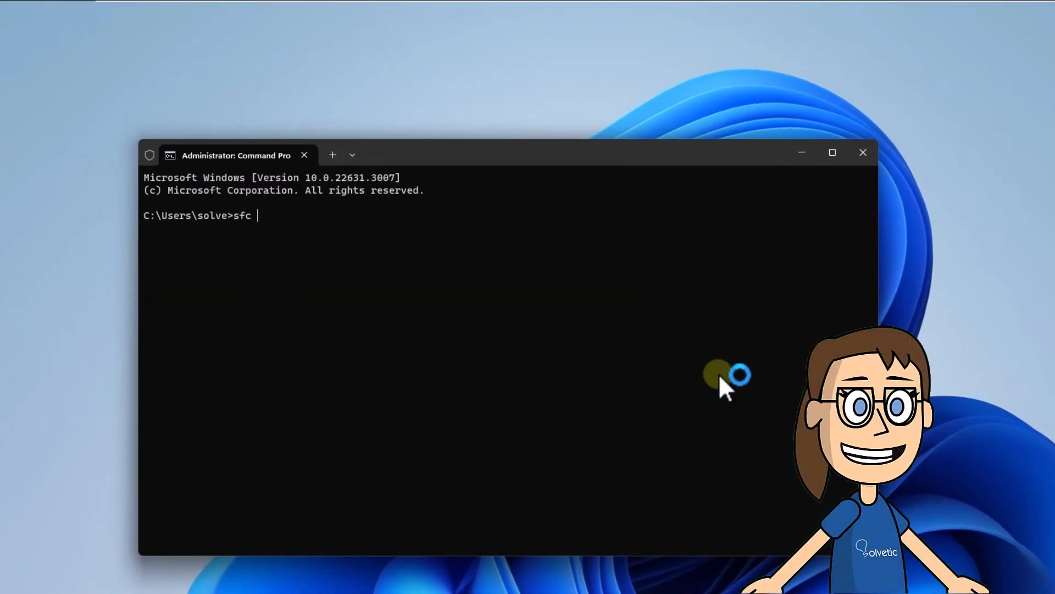
{"action": "type", "text": "/scannow"}
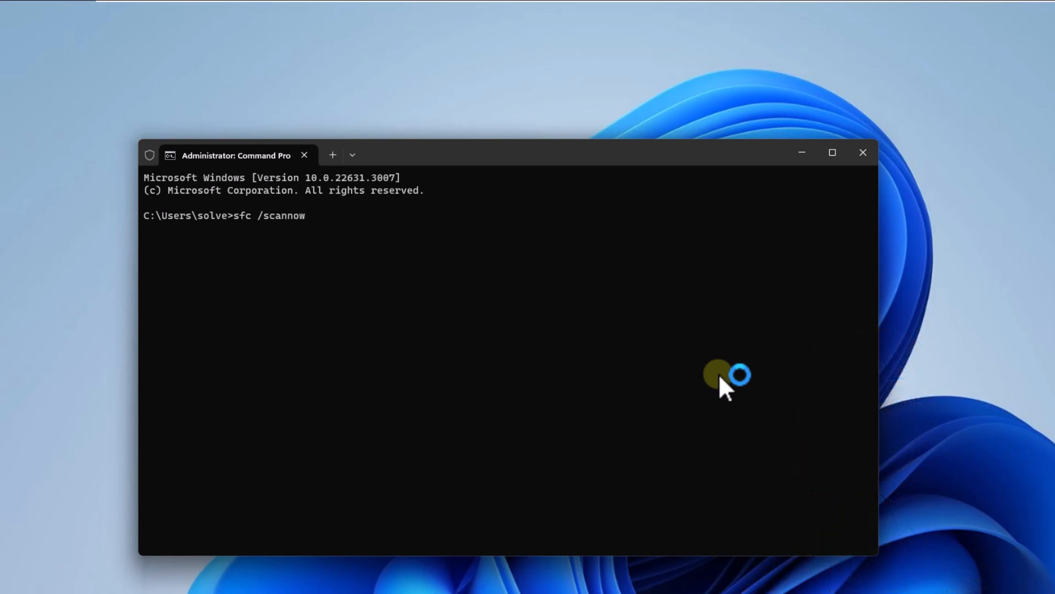
{"action": "key", "text": "Return"}
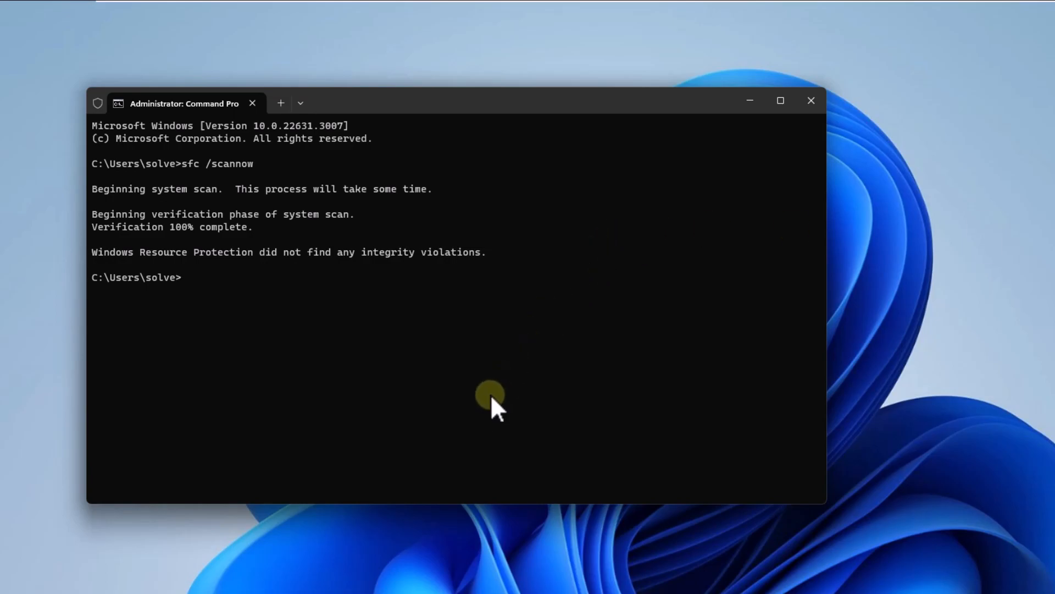
Clear the command prompt with cls and end the session with exit
{"action": "type", "text": "cls"}
{"action": "key", "text": "Return"}
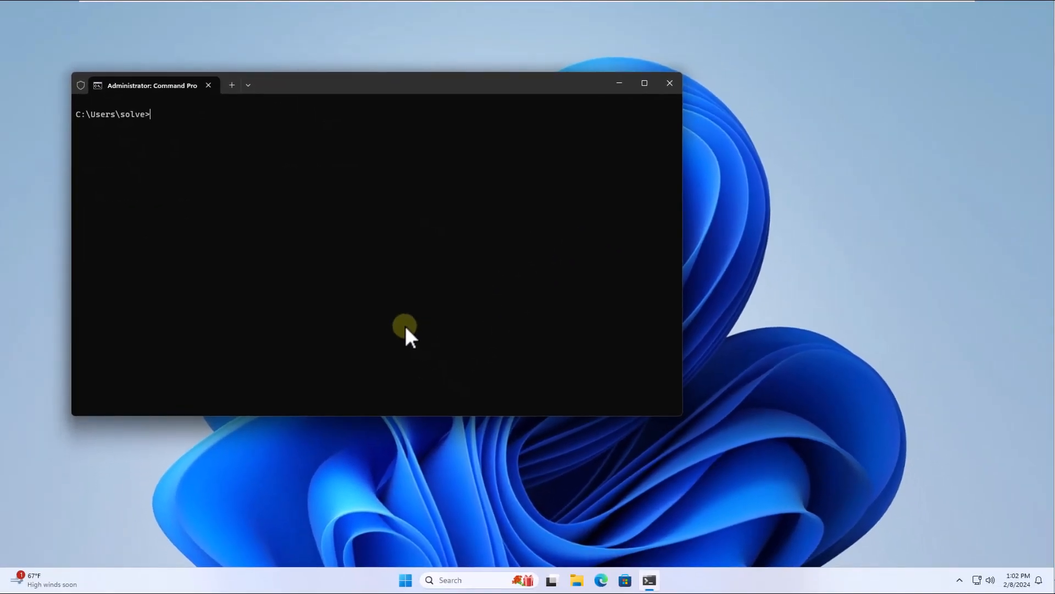
{"action": "type", "text": "exit"}
{"action": "key", "text": "Return"}
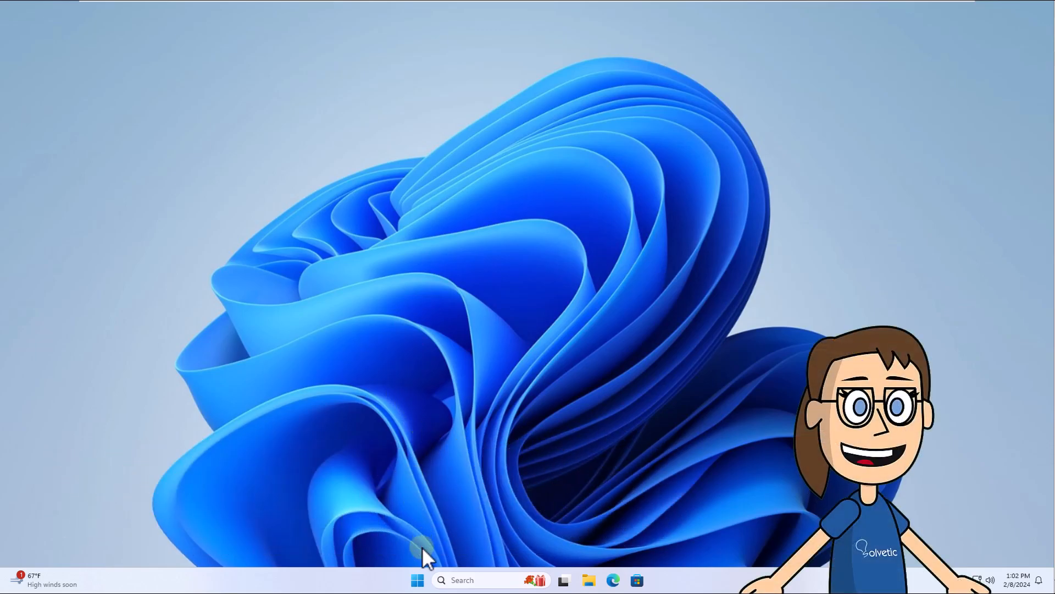
Open the list of installed apps in Windows Settings
{"action": "left_click", "coordinate": [418, 580]}
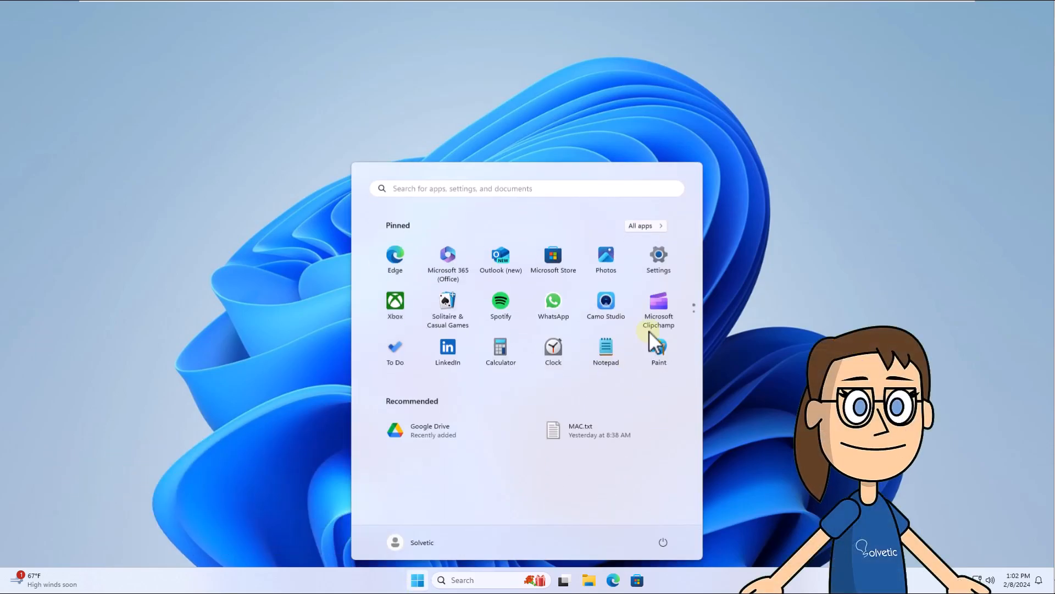
{"action": "left_click", "coordinate": [659, 258]}
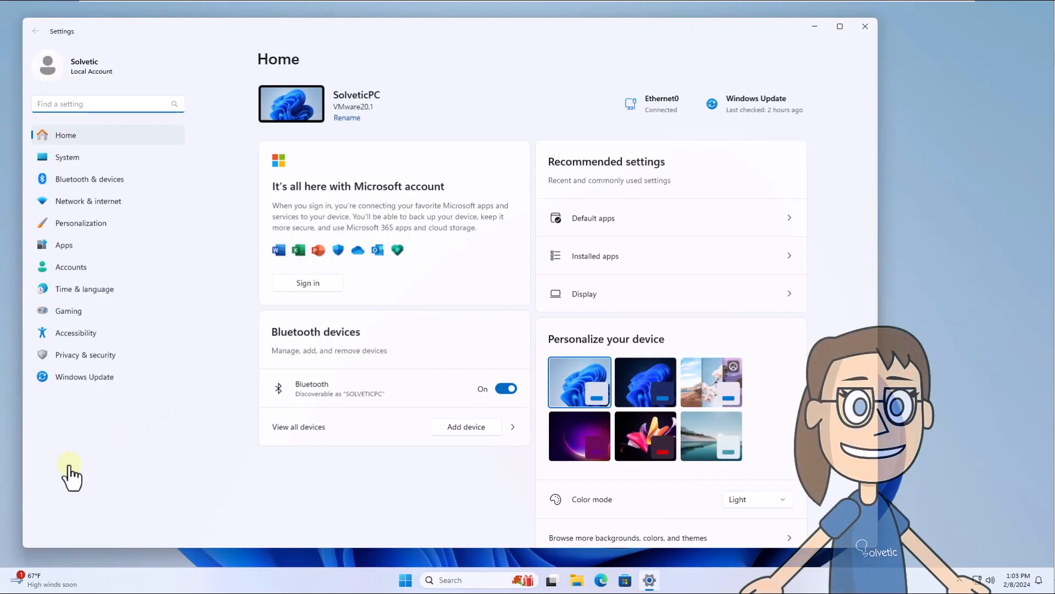
{"action": "left_click", "coordinate": [141, 246]}
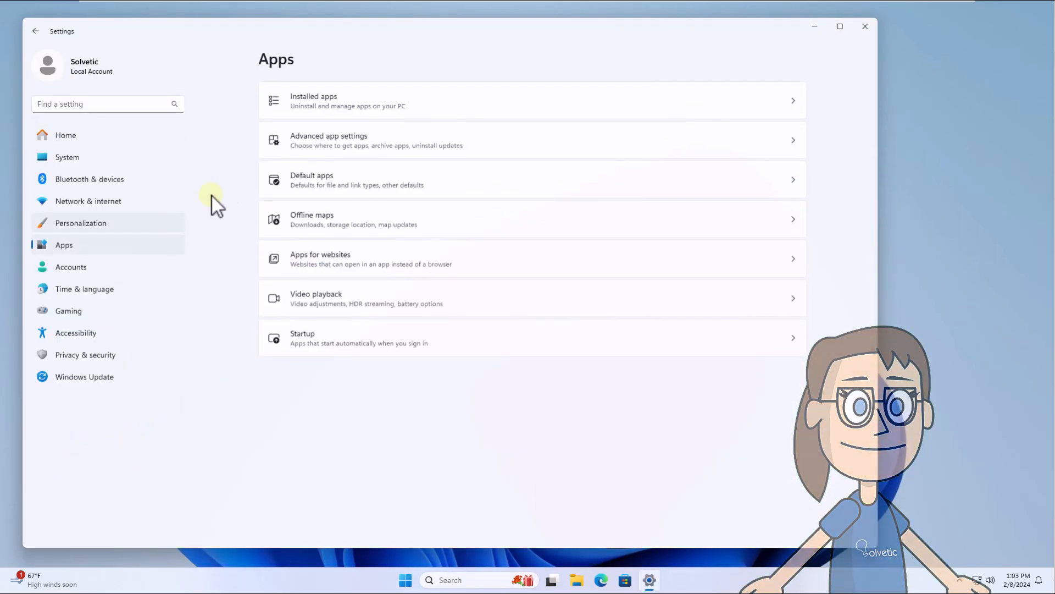
{"action": "left_click", "coordinate": [446, 103]}
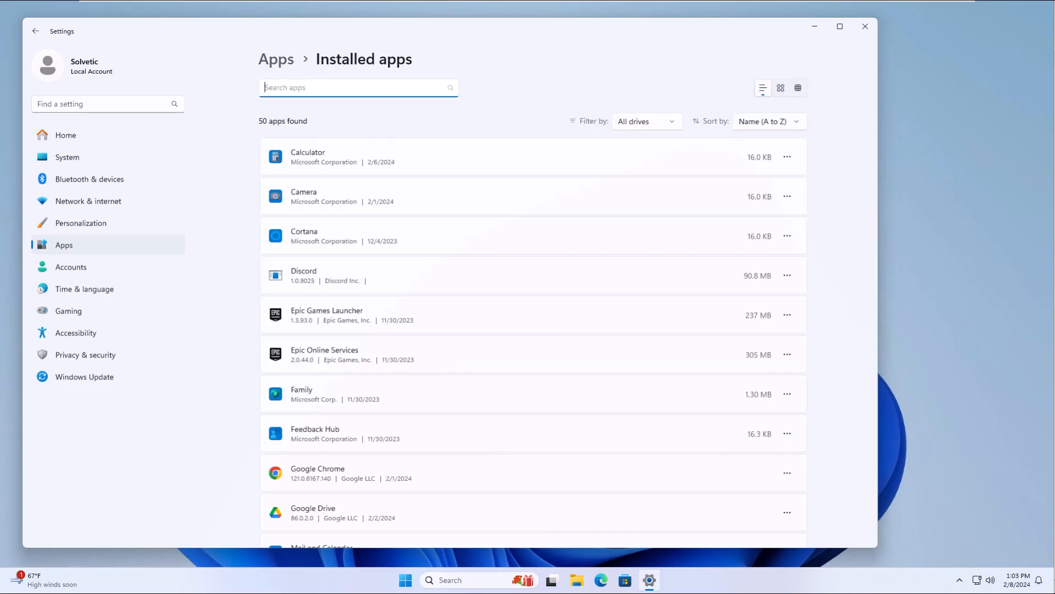
Uninstall Notepad++ (64-bit x64) without keeping its custom settings, and close both the uninstaller and Settings
{"action": "scroll", "coordinate": [651, 330], "scroll_direction": "down", "scroll_amount": 15}
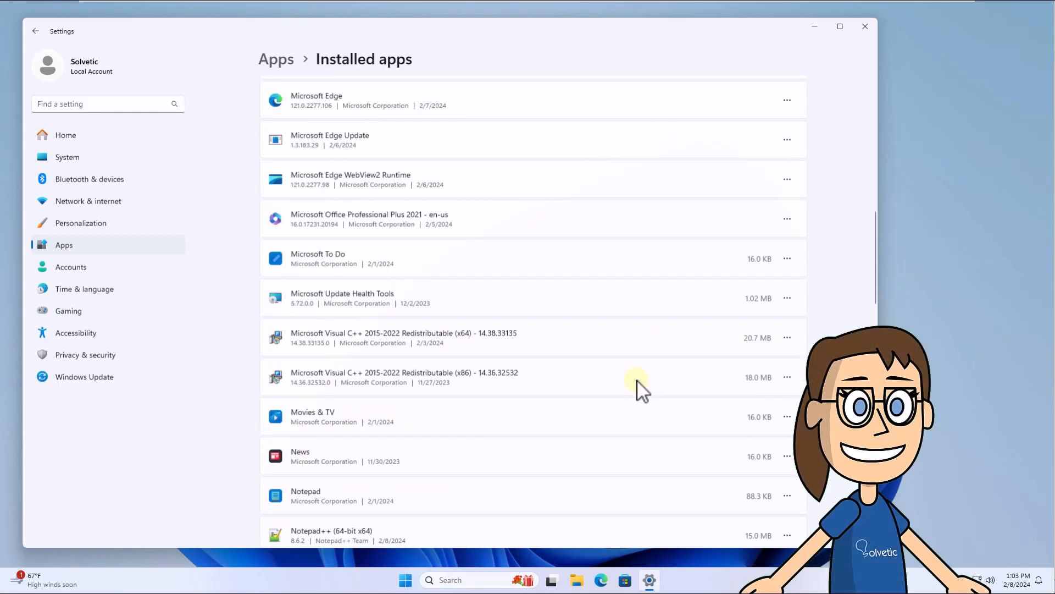
{"action": "scroll", "coordinate": [639, 381], "scroll_direction": "down", "scroll_amount": 2}
{"action": "left_click", "coordinate": [788, 196]}
{"action": "left_click", "coordinate": [775, 233]}
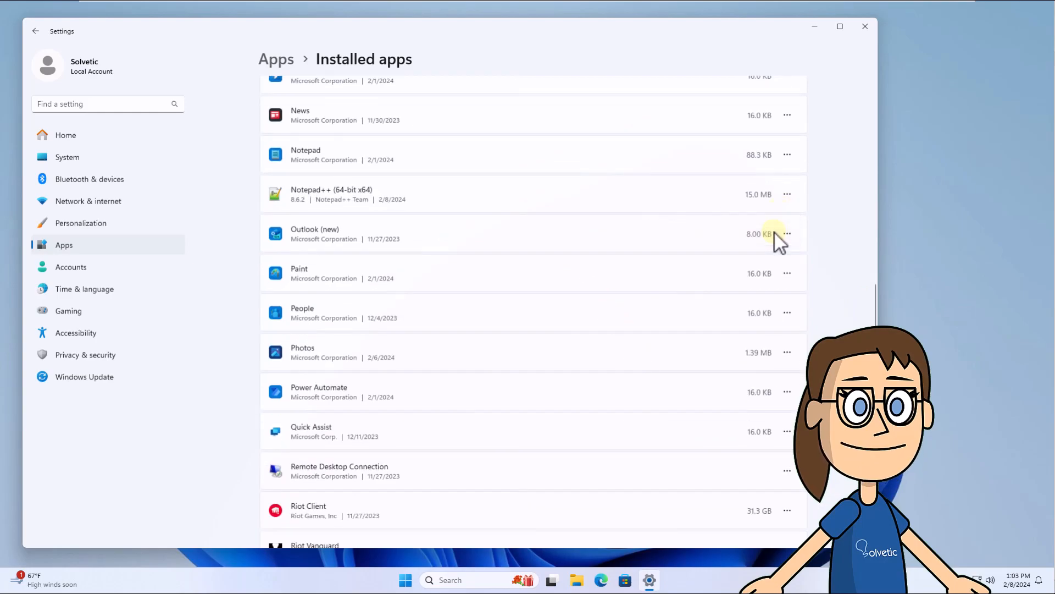
{"action": "left_click", "coordinate": [770, 250]}
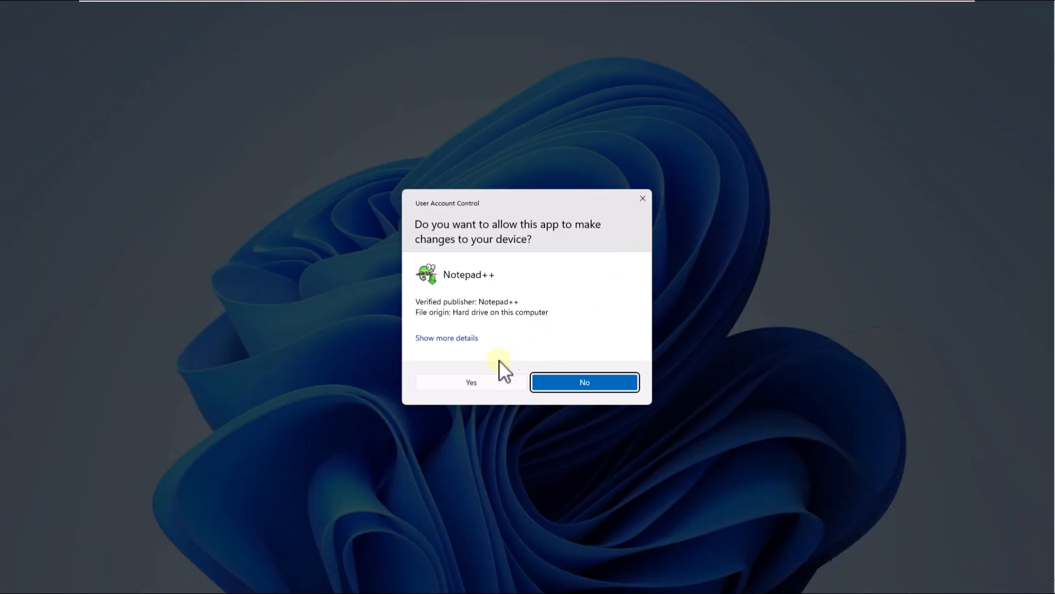
{"action": "left_click", "coordinate": [471, 383]}
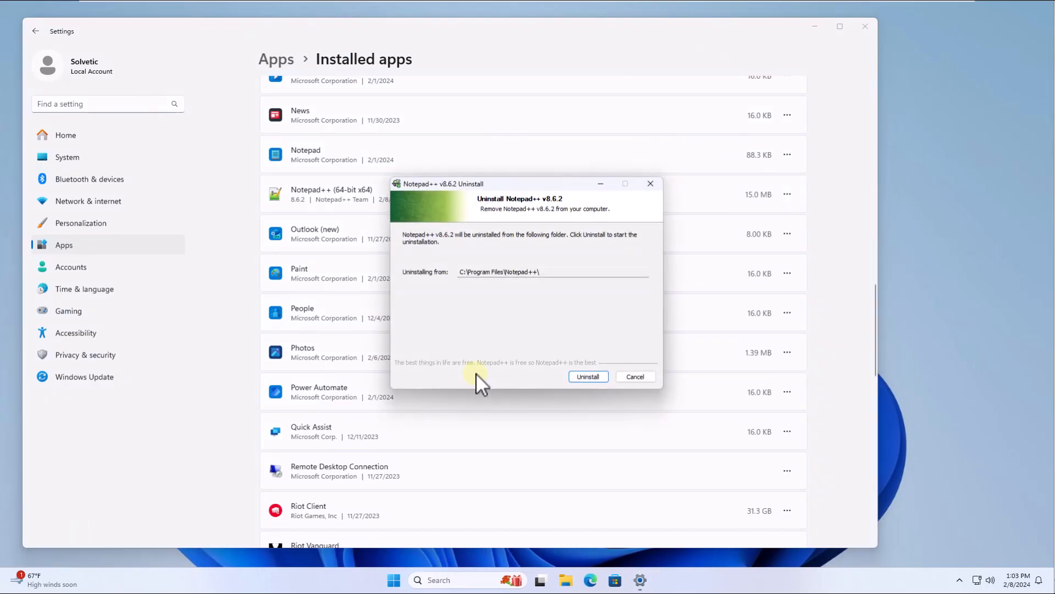
{"action": "left_click", "coordinate": [588, 378]}
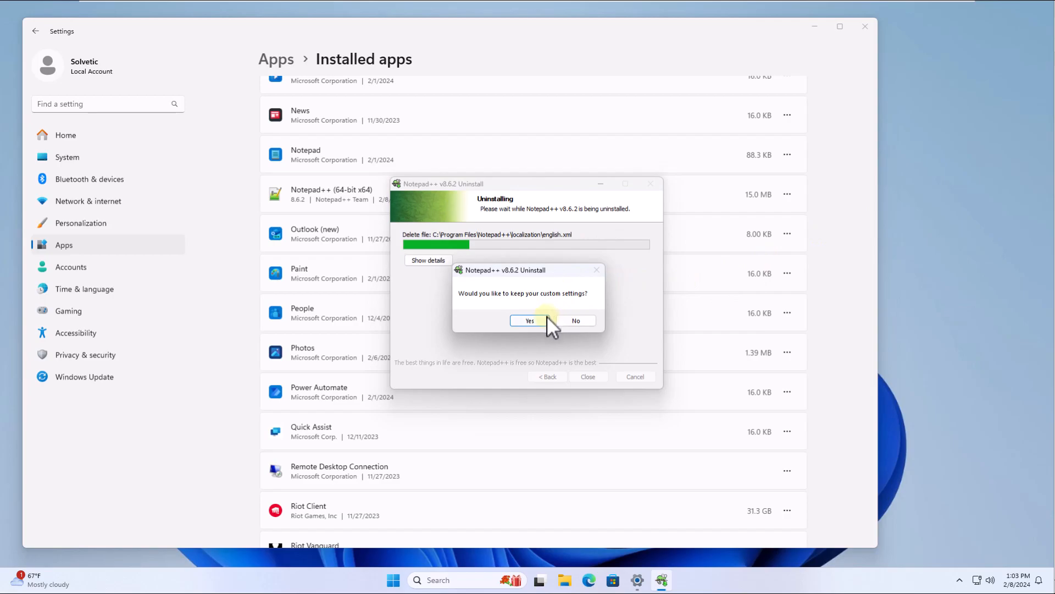
{"action": "left_click", "coordinate": [572, 322]}
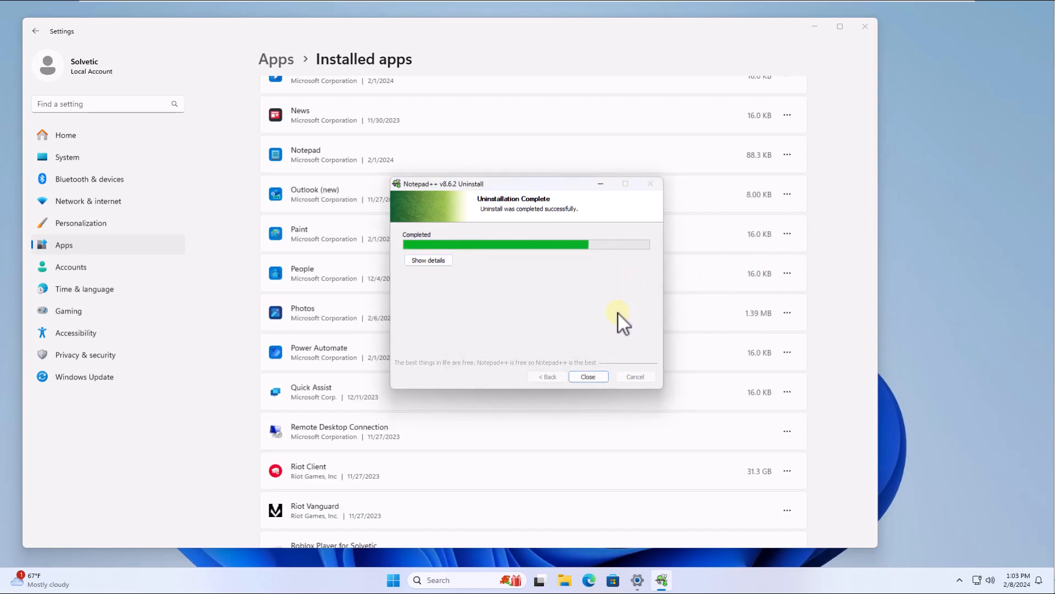
{"action": "left_click", "coordinate": [587, 377]}
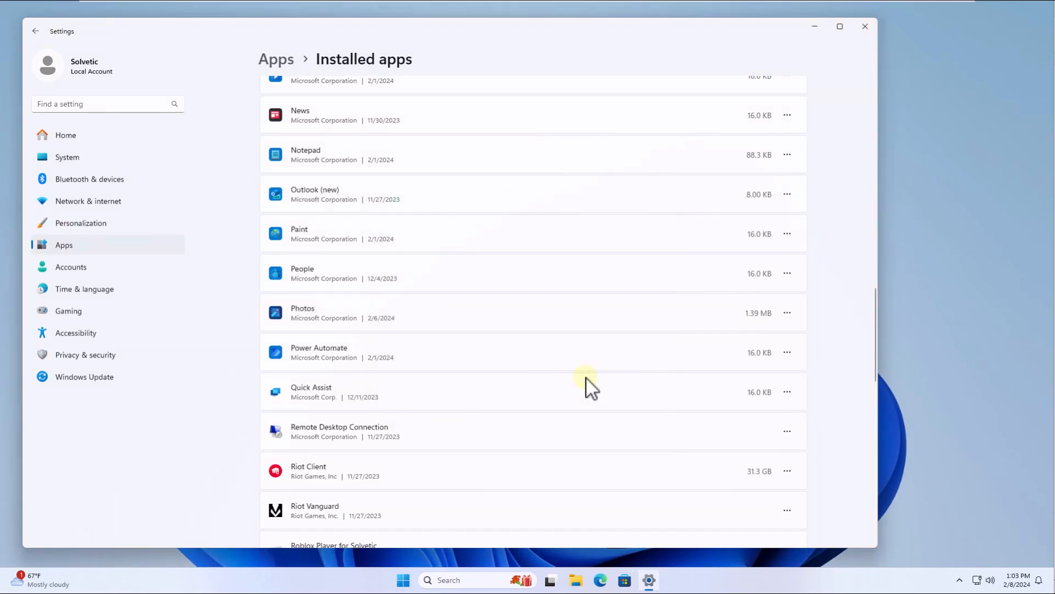
{"action": "left_click", "coordinate": [867, 29]}
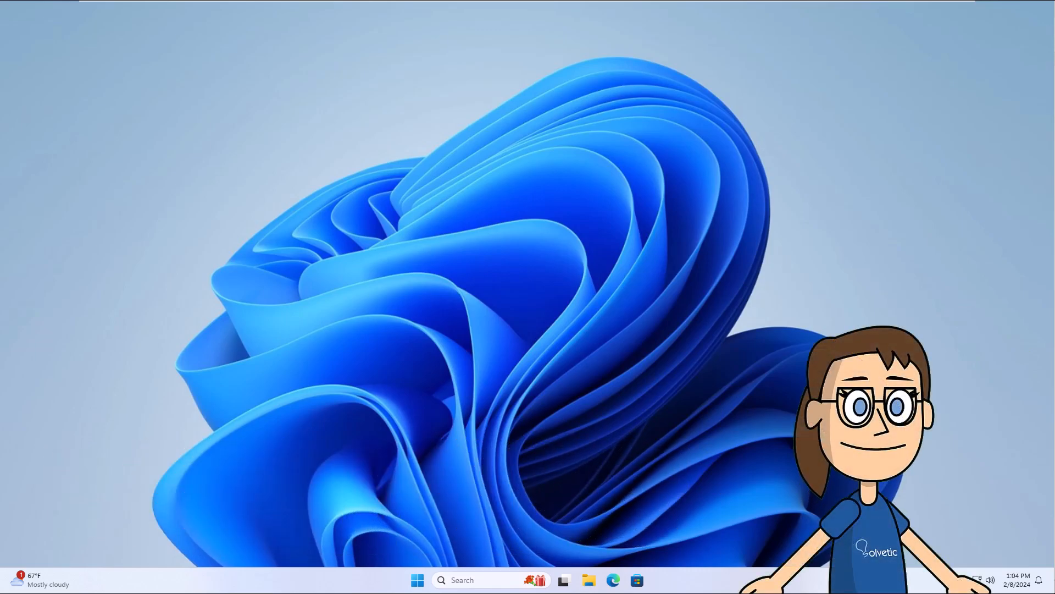
Search Windows for "date", examine the automatic time and time zone options in the Date & time settings, and close Settings
{"action": "left_click", "coordinate": [520, 574]}
{"action": "type", "text": "date"}
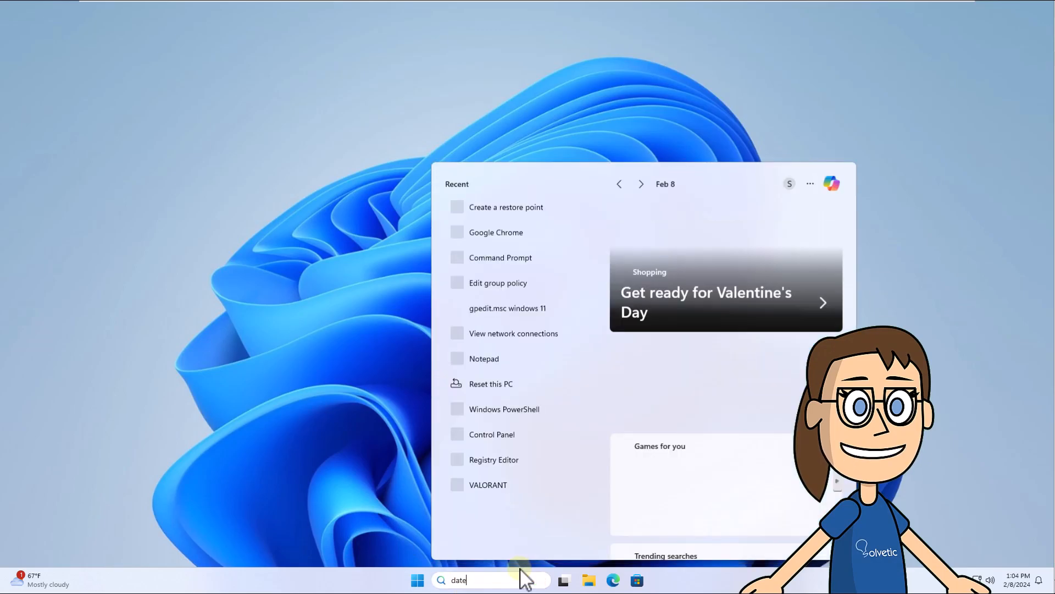
{"action": "left_click", "coordinate": [572, 245]}
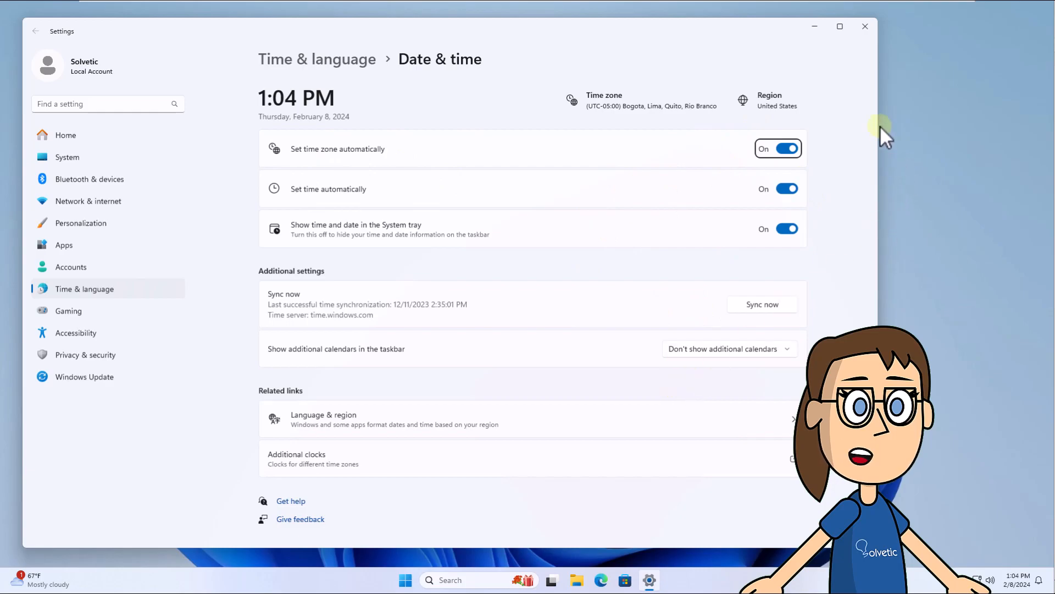
{"action": "left_click", "coordinate": [869, 23]}
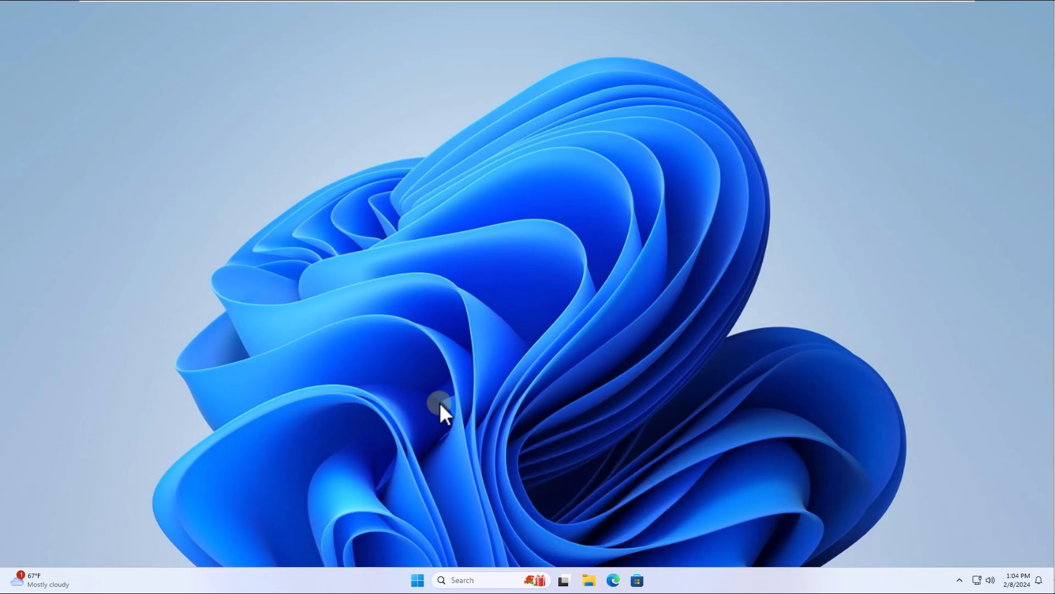
Review the available updates and their installation status in Windows Update, and close Settings
{"action": "left_click", "coordinate": [417, 579]}
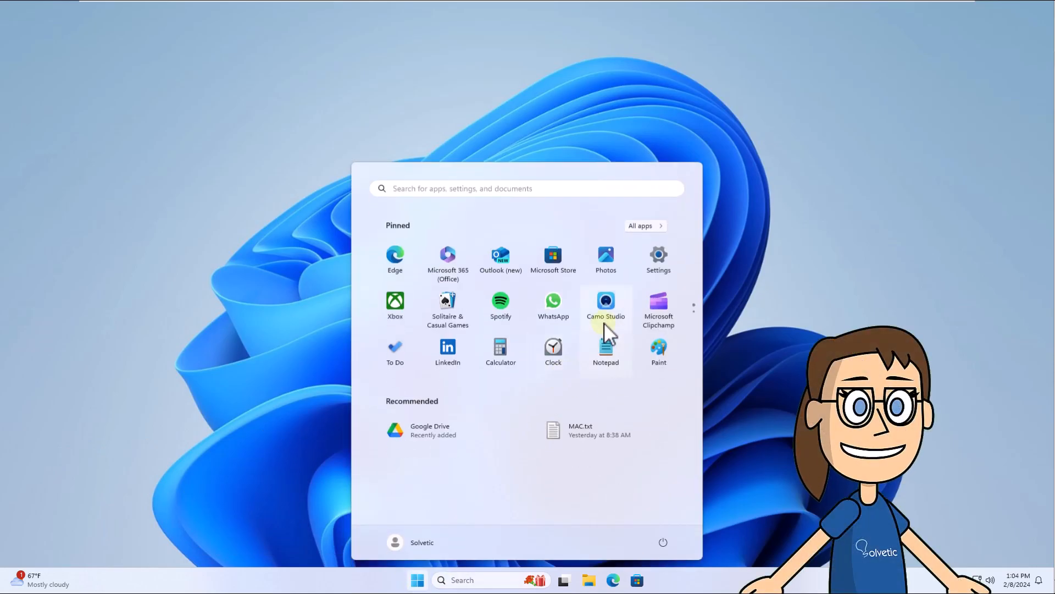
{"action": "left_click", "coordinate": [652, 269]}
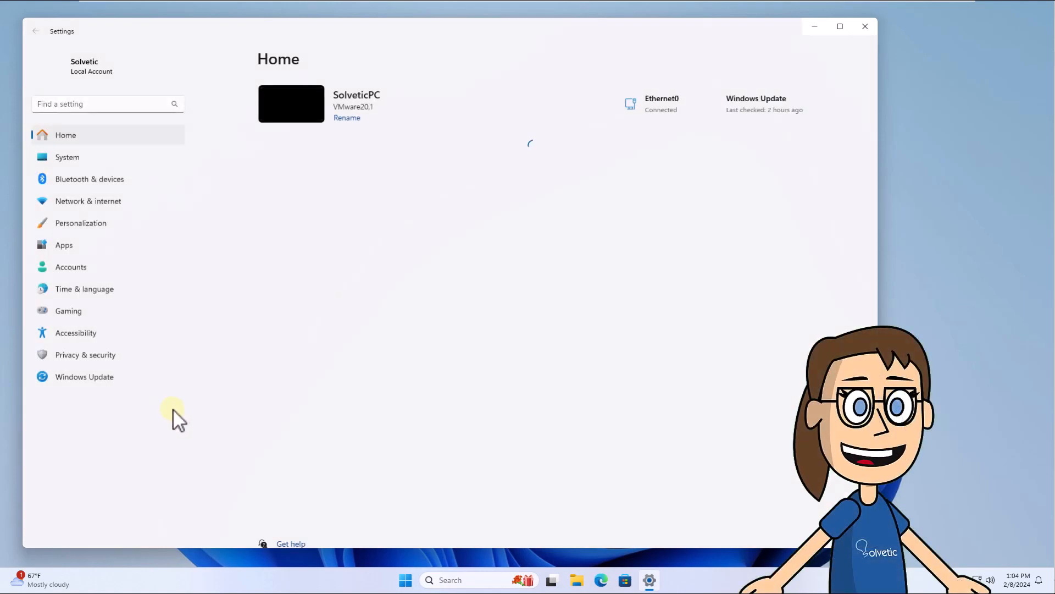
{"action": "left_click", "coordinate": [105, 380]}
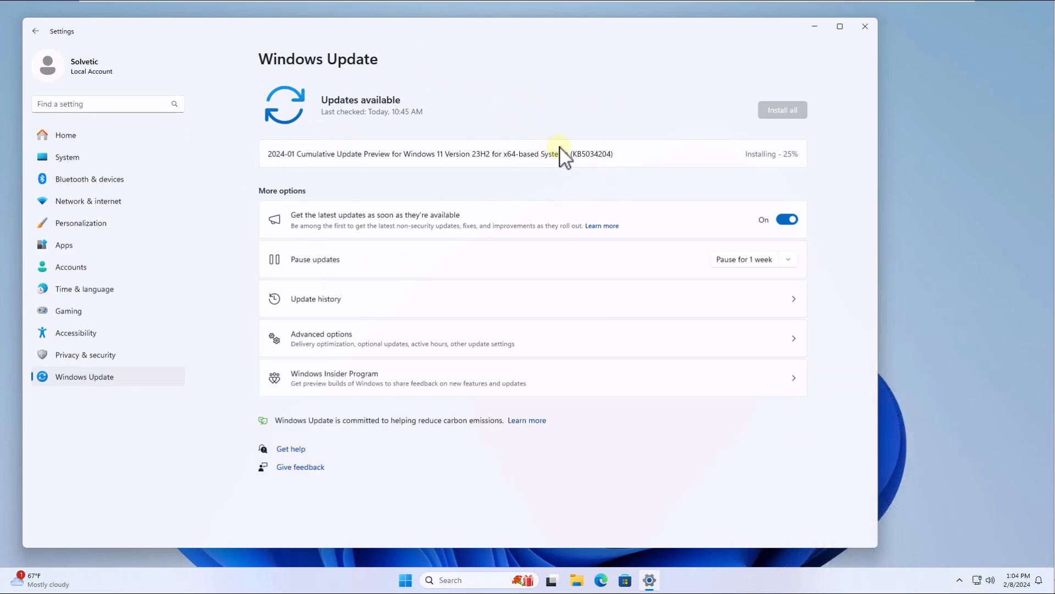
{"action": "left_click", "coordinate": [865, 27]}
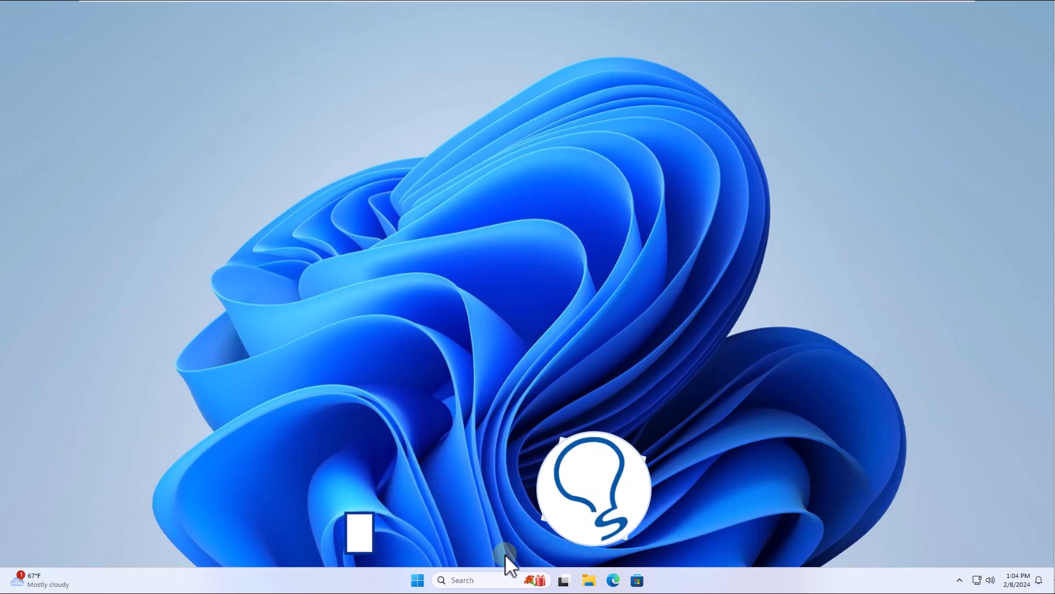
Search Windows for "security", repair the Windows Security system component from its app settings, and close Settings
{"action": "left_click", "coordinate": [501, 581]}
{"action": "type", "text": "security"}
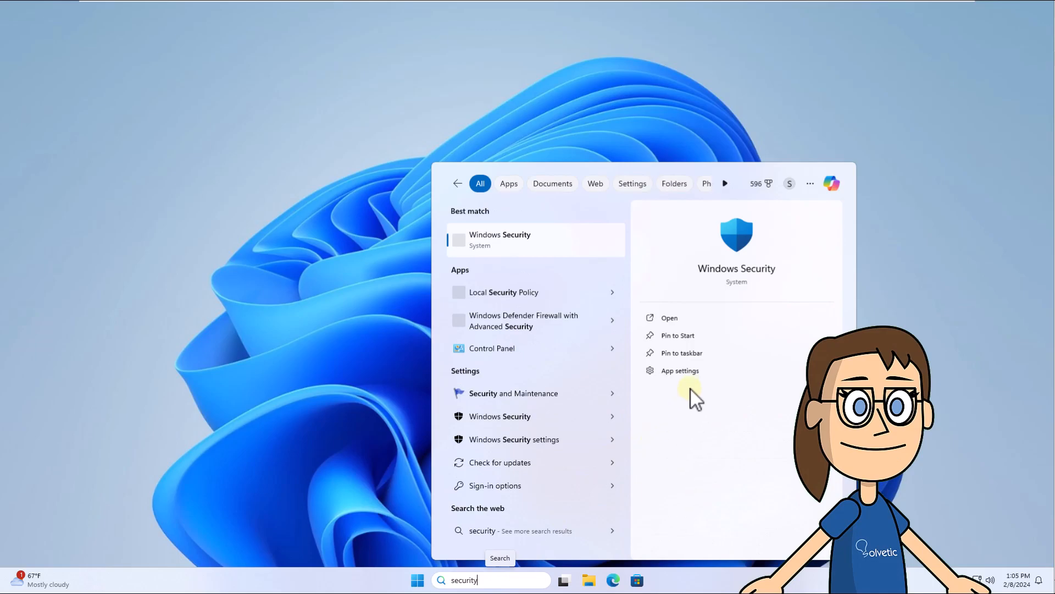
{"action": "left_click", "coordinate": [697, 375]}
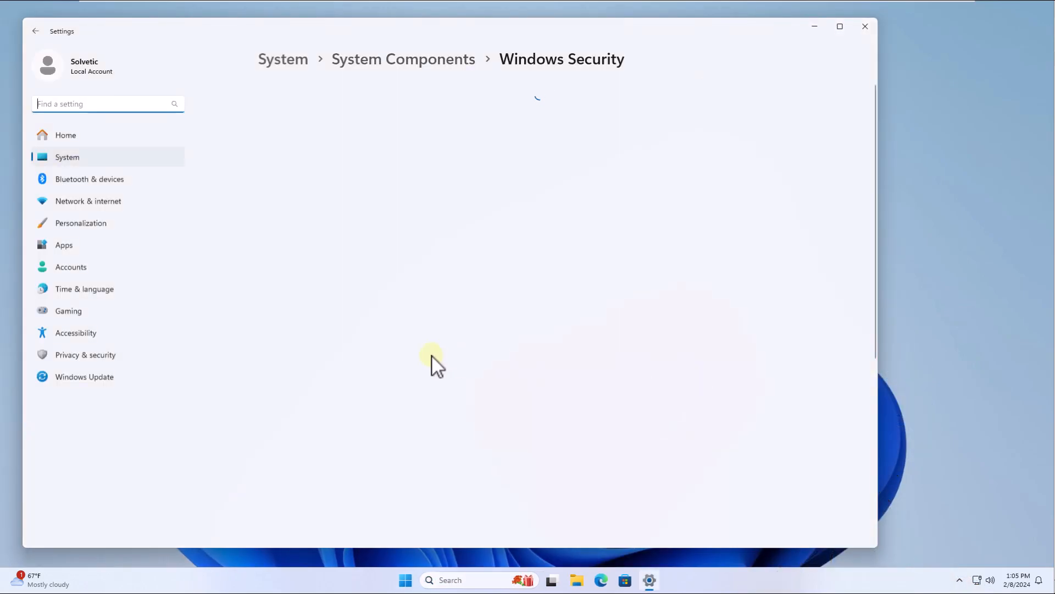
{"action": "scroll", "coordinate": [431, 356], "scroll_direction": "down", "scroll_amount": 5}
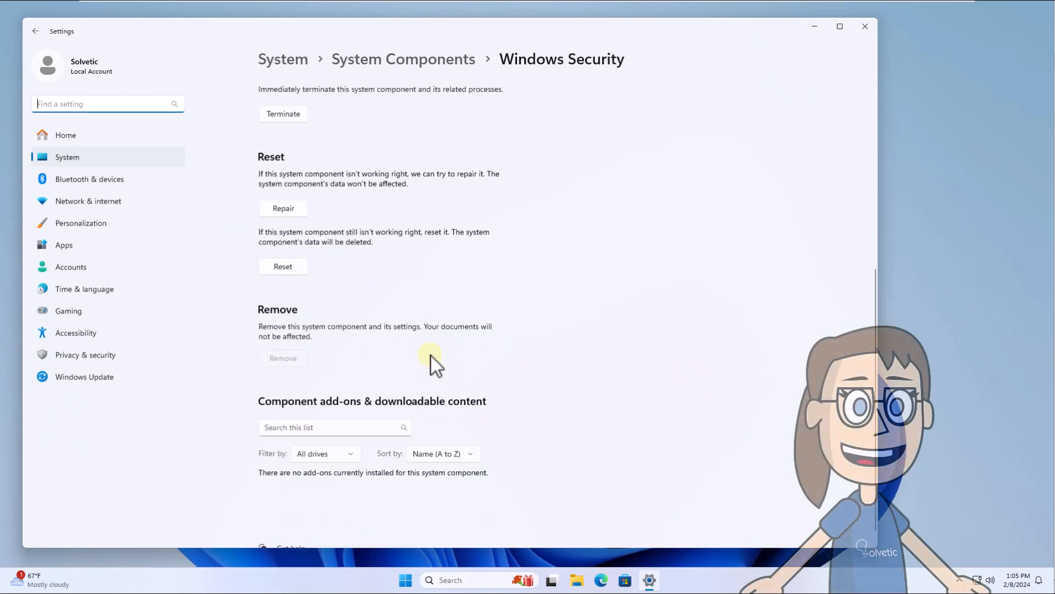
{"action": "left_click", "coordinate": [294, 196]}
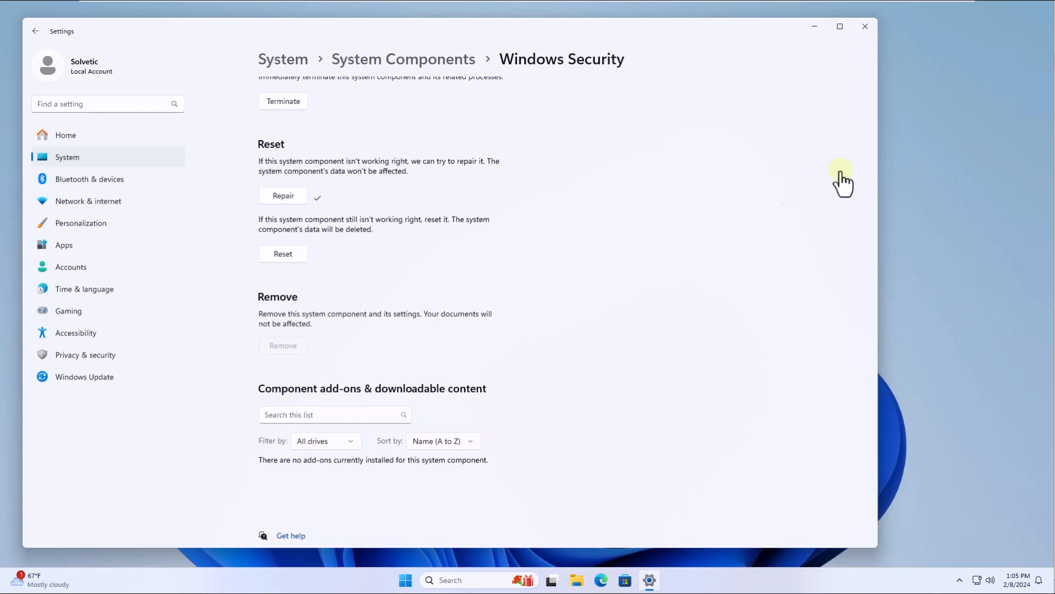
{"action": "left_click", "coordinate": [864, 27]}
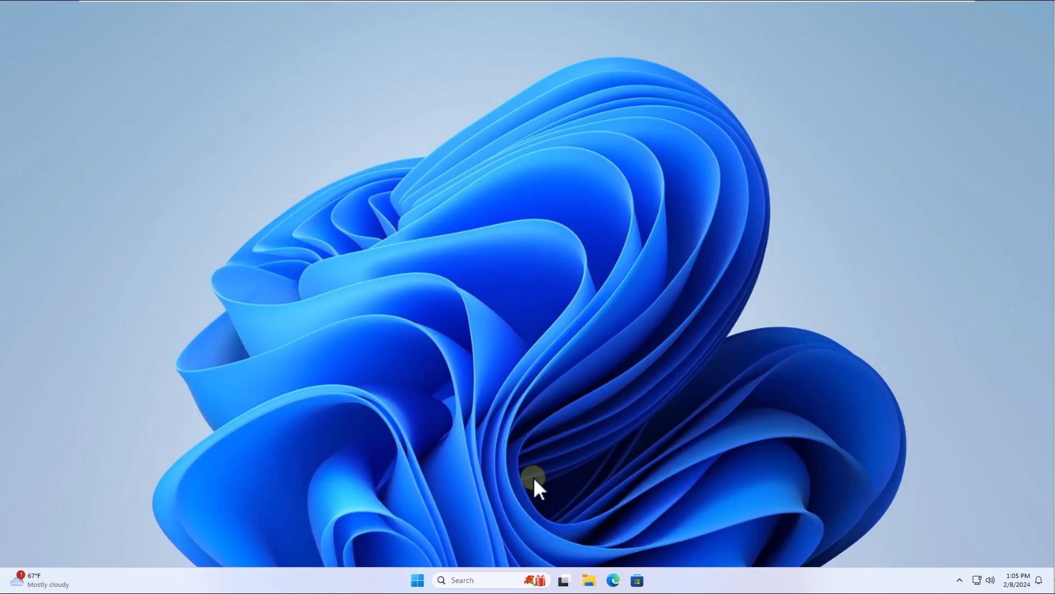
Search Windows for inetcpl.cpl and open the Internet Properties dialog
{"action": "left_click", "coordinate": [456, 580]}
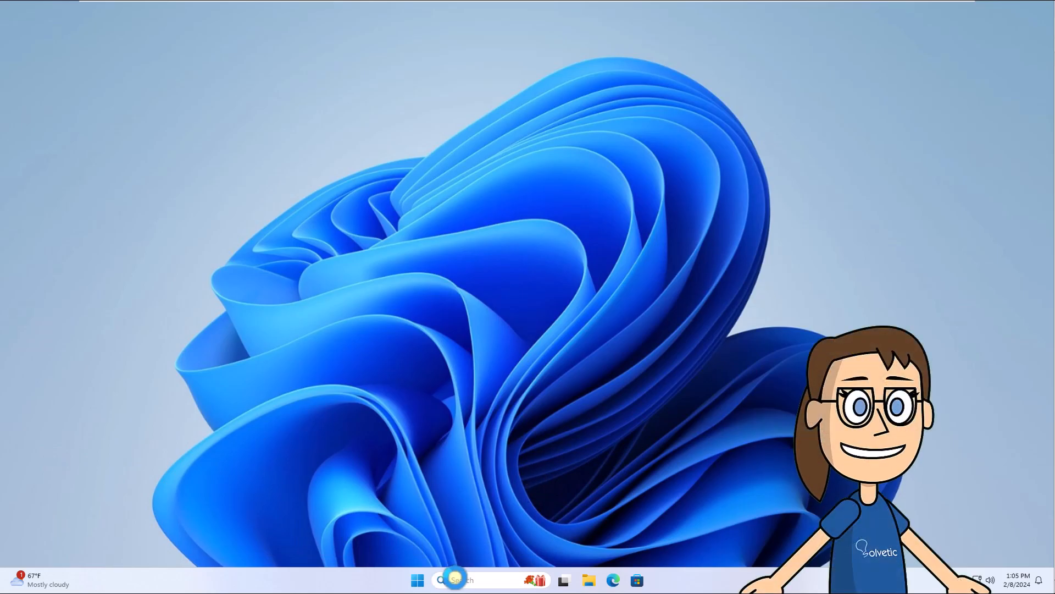
{"action": "type", "text": "inetcpl.cpl"}
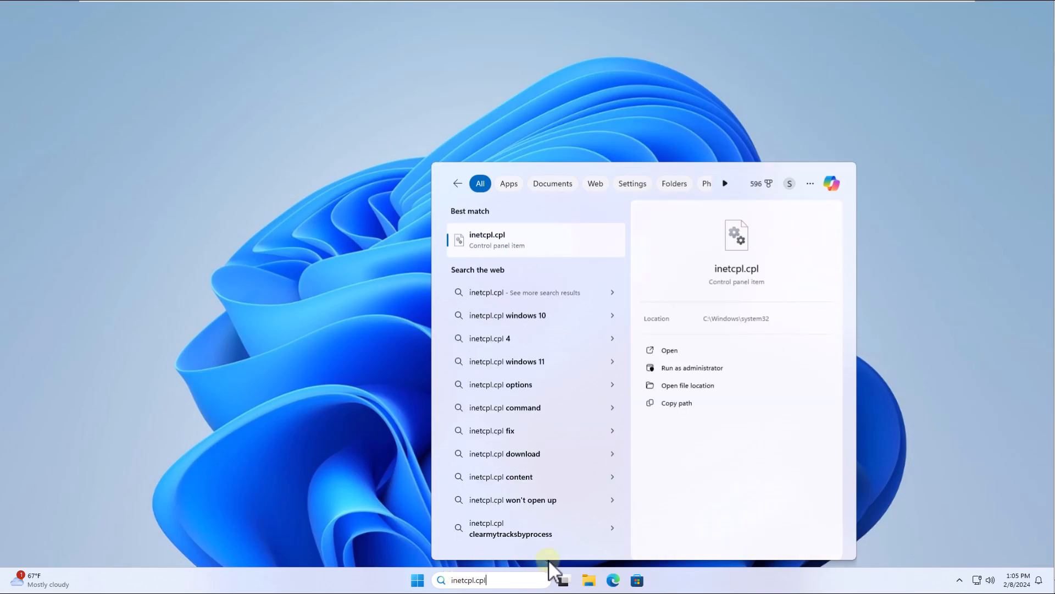
{"action": "left_click", "coordinate": [555, 242]}
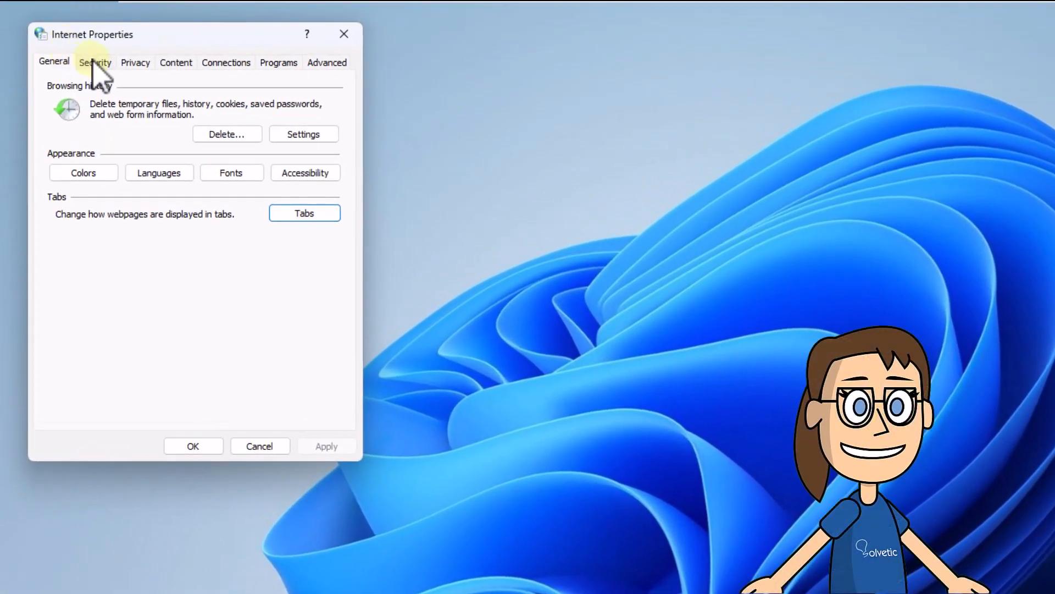
Reset all Internet security zones to their default level, apply the change and close Internet Properties
{"action": "left_click", "coordinate": [96, 62]}
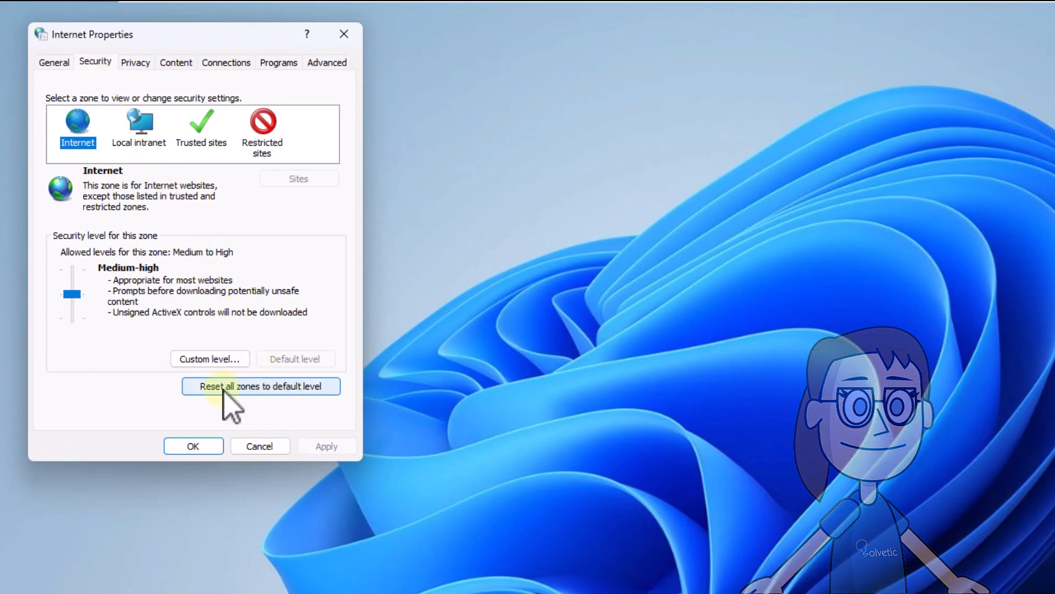
{"action": "left_click", "coordinate": [275, 389]}
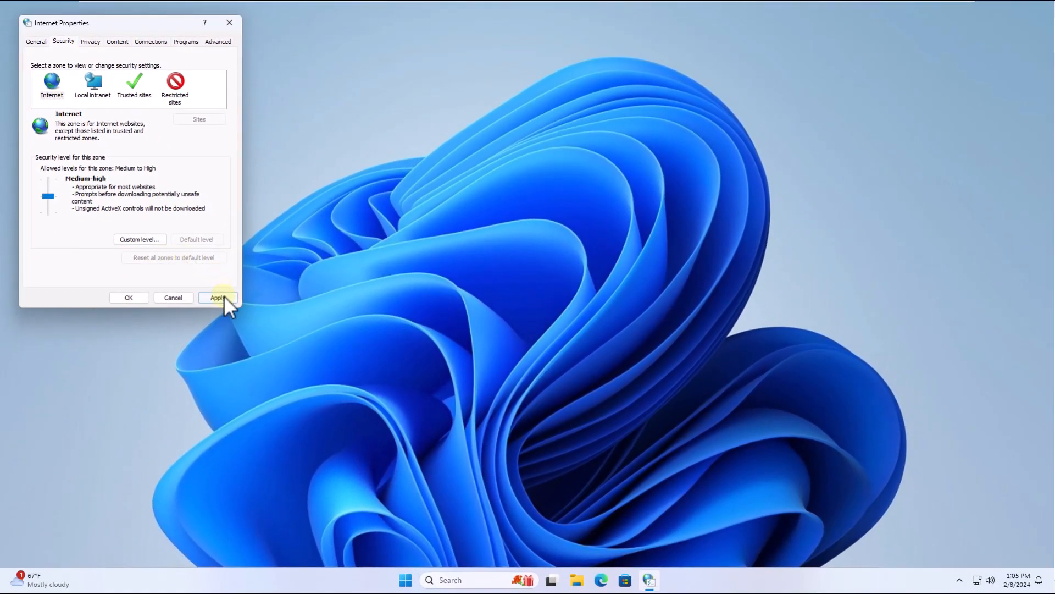
{"action": "left_click", "coordinate": [218, 298]}
{"action": "left_click", "coordinate": [139, 298]}
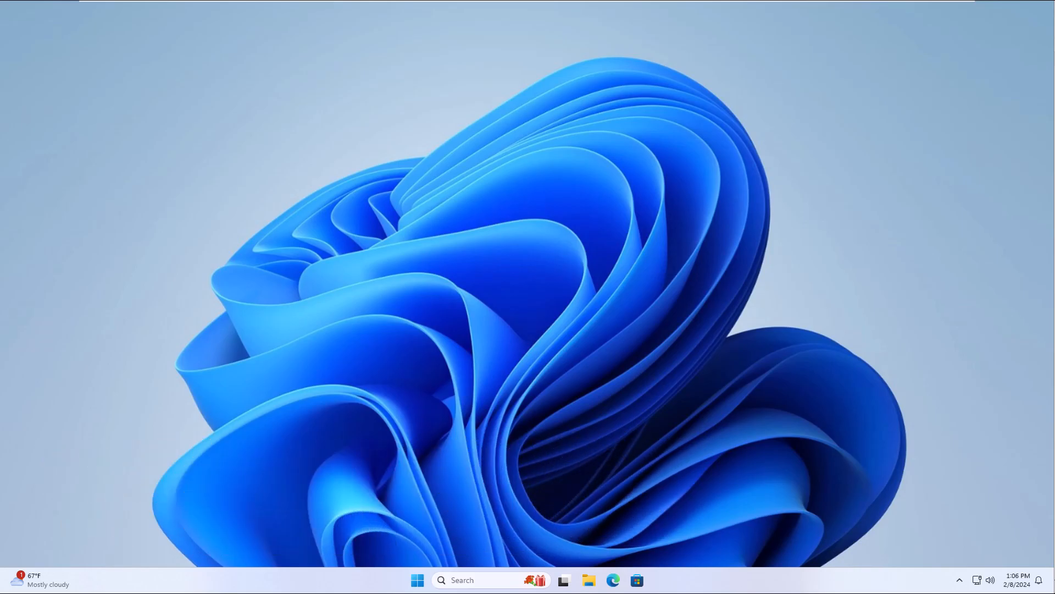
Search Windows for gpedit.msc and open the Local Group Policy Editor
{"action": "left_click", "coordinate": [478, 580]}
{"action": "type", "text": "gpedit.msc"}
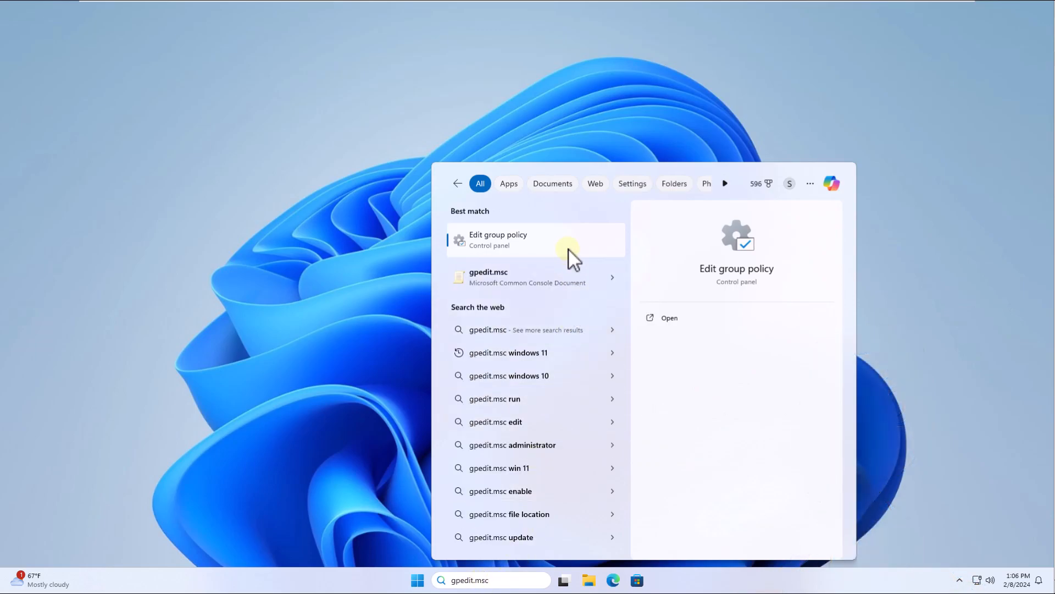
{"action": "key", "text": "Return"}
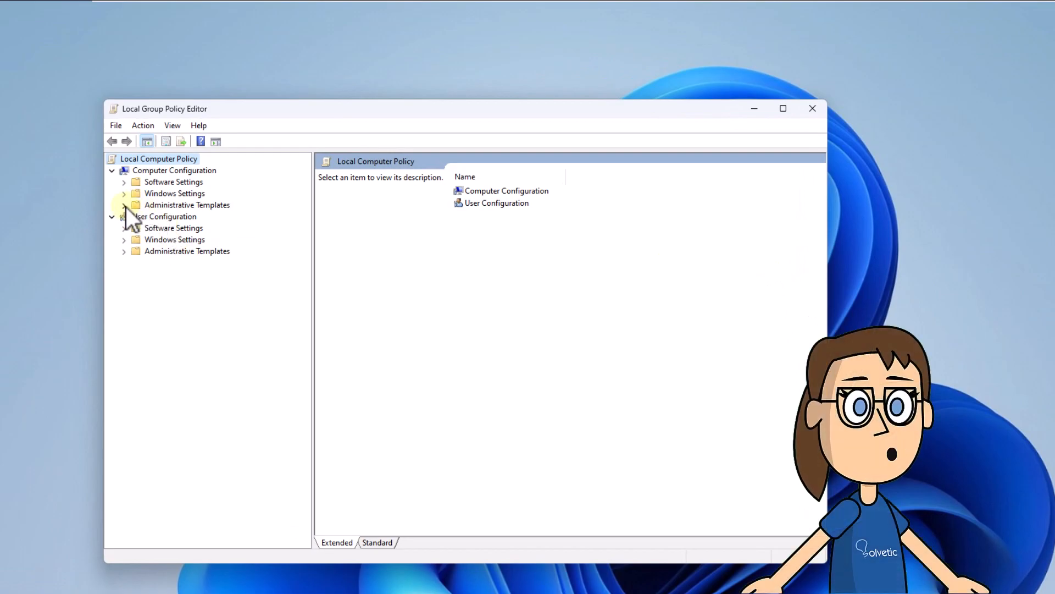
Under Computer Configuration, Administrative Templates, Windows Components, Microsoft Defender Antivirus, Real-time Protection, open the "Turn off real-time protection" policy
{"action": "left_click", "coordinate": [125, 206]}
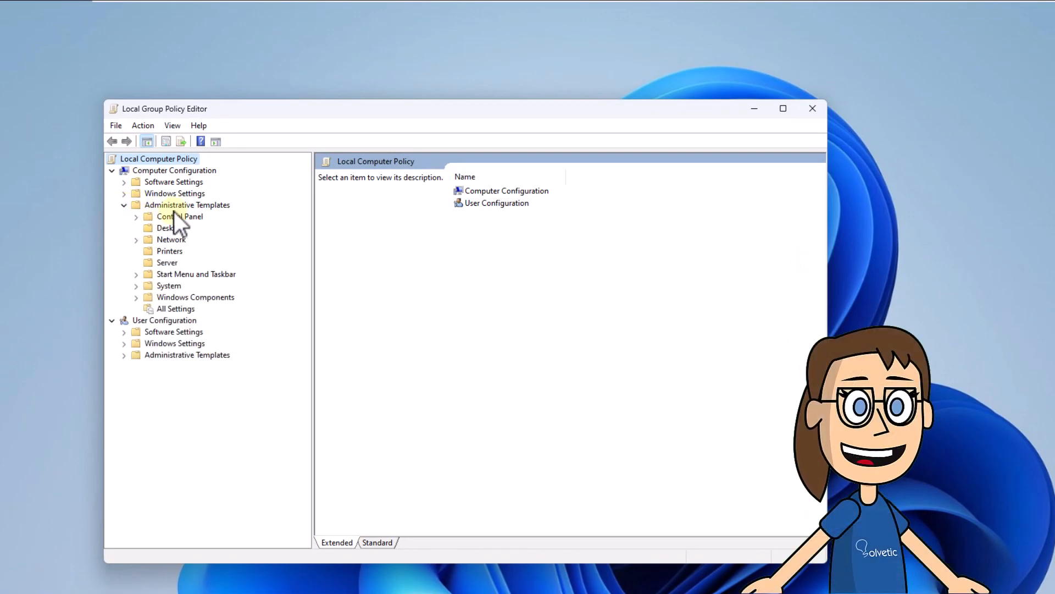
{"action": "left_click", "coordinate": [137, 297]}
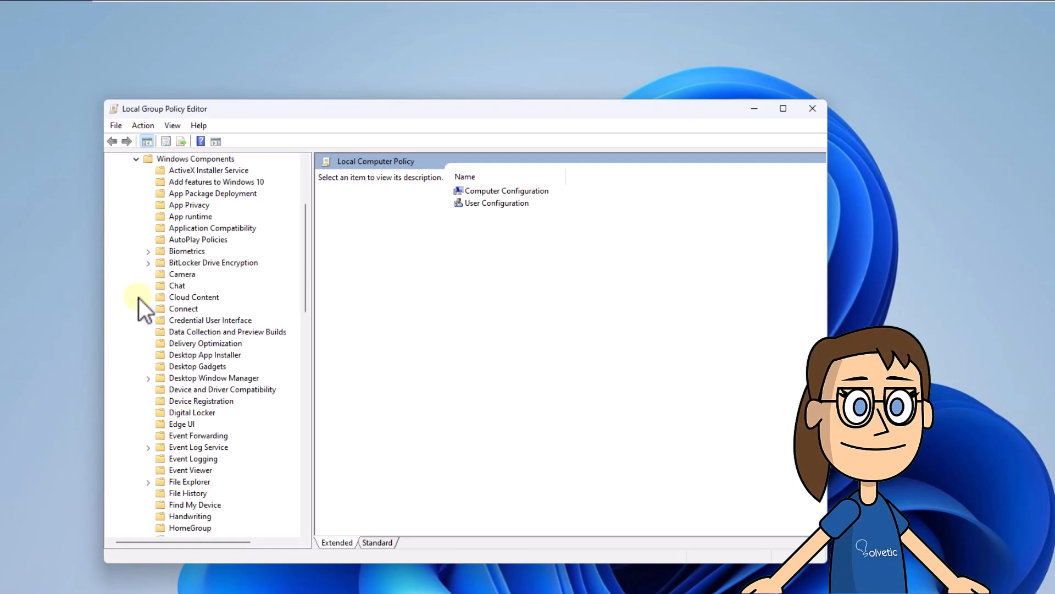
{"action": "scroll", "coordinate": [195, 318], "scroll_direction": "down", "scroll_amount": 5}
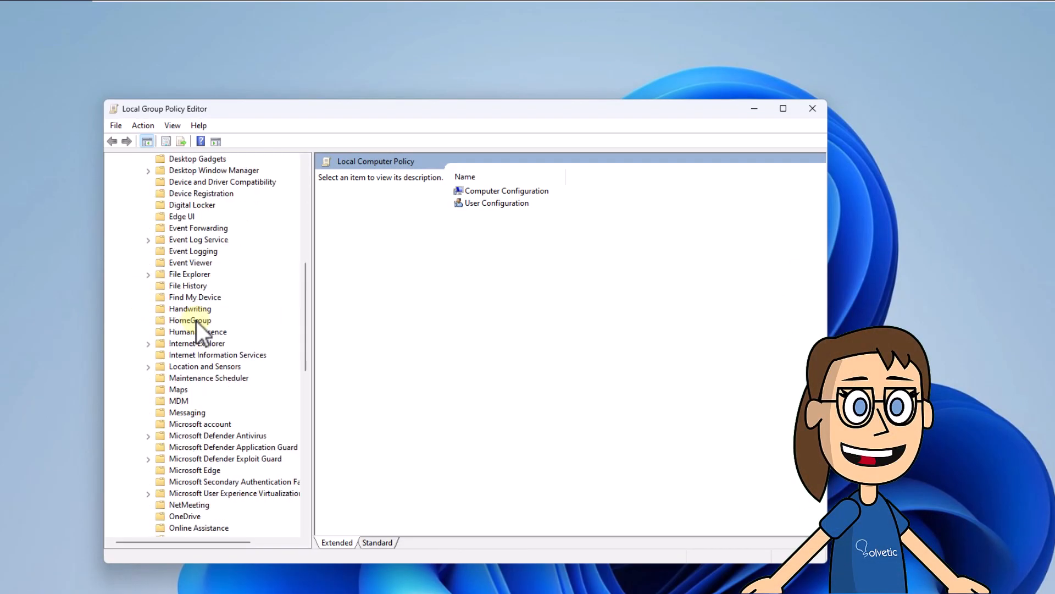
{"action": "left_click", "coordinate": [234, 437]}
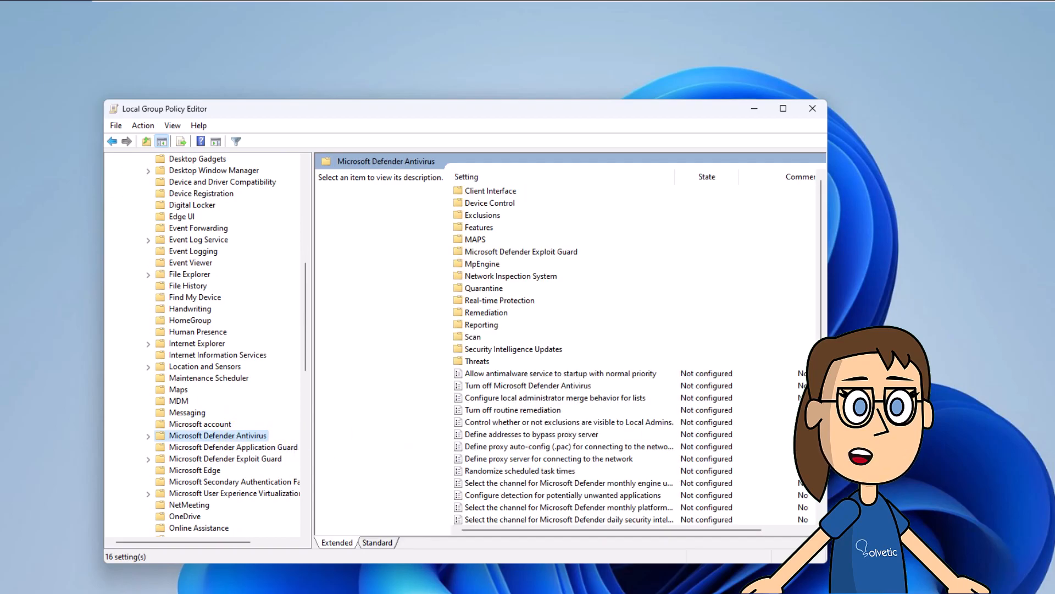
{"action": "left_click", "coordinate": [148, 436]}
{"action": "left_click", "coordinate": [222, 404]}
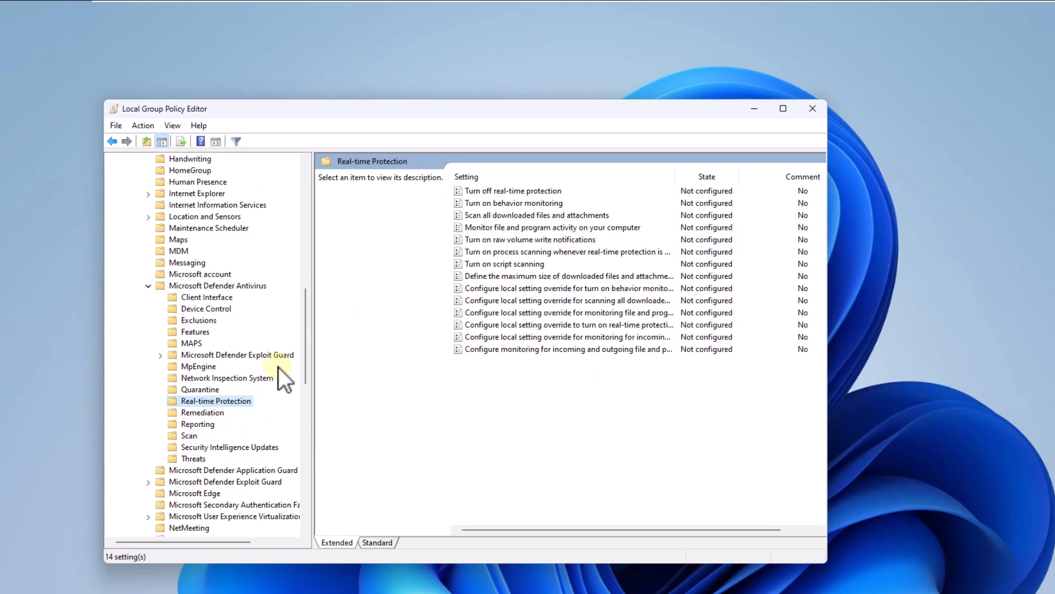
{"action": "left_click", "coordinate": [546, 190]}
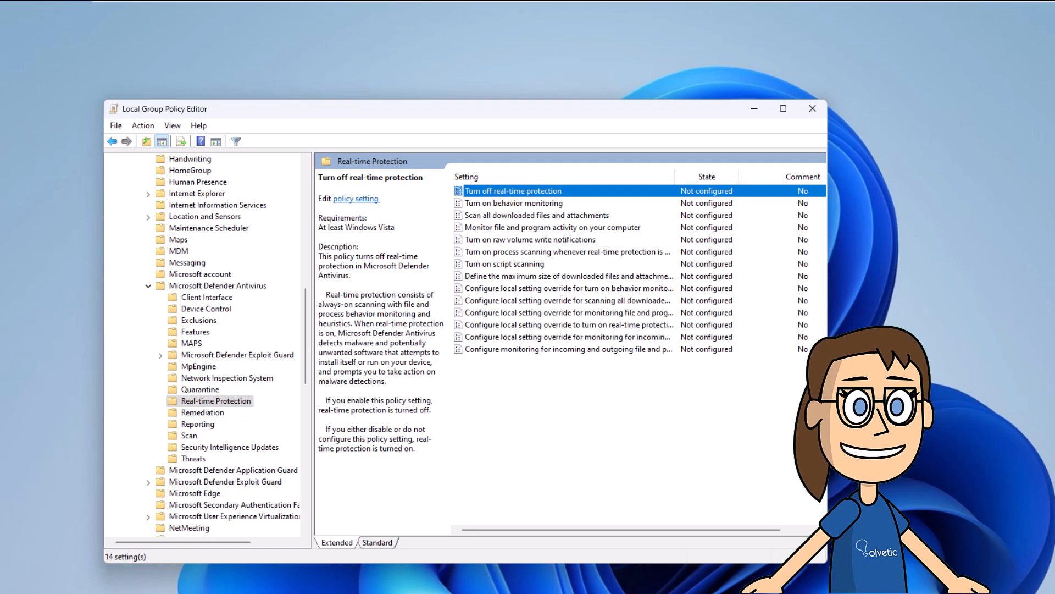
{"action": "double_click", "coordinate": [545, 191]}
Set the "Turn off Microsoft Defender Antivirus" policy in the Microsoft Defender Antivirus folder to Disabled, and close the policy editor
{"action": "left_click", "coordinate": [214, 285]}
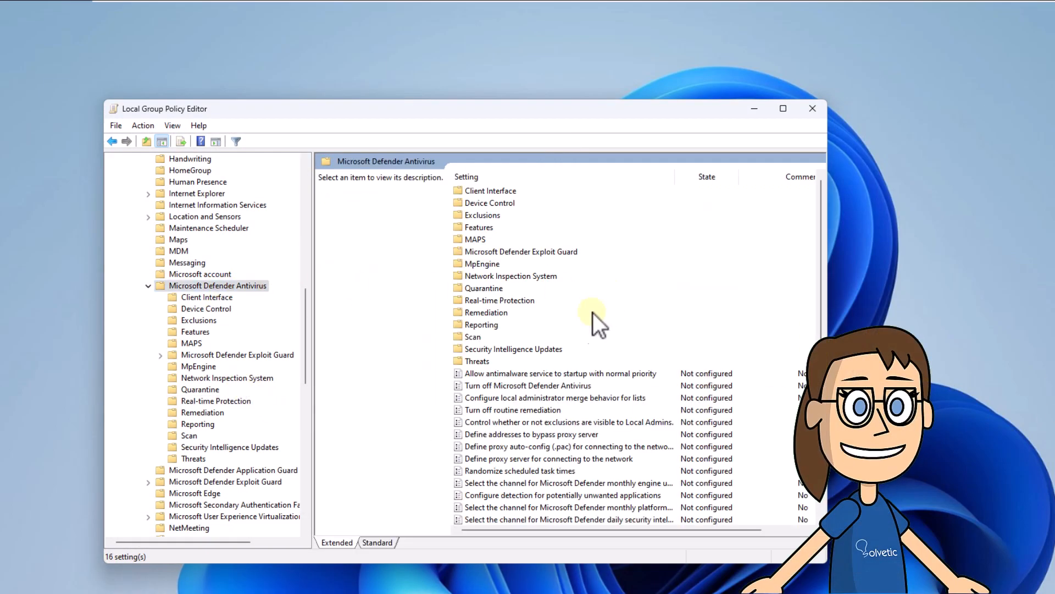
{"action": "scroll", "coordinate": [596, 306], "scroll_direction": "down", "scroll_amount": 1}
{"action": "left_click", "coordinate": [572, 352]}
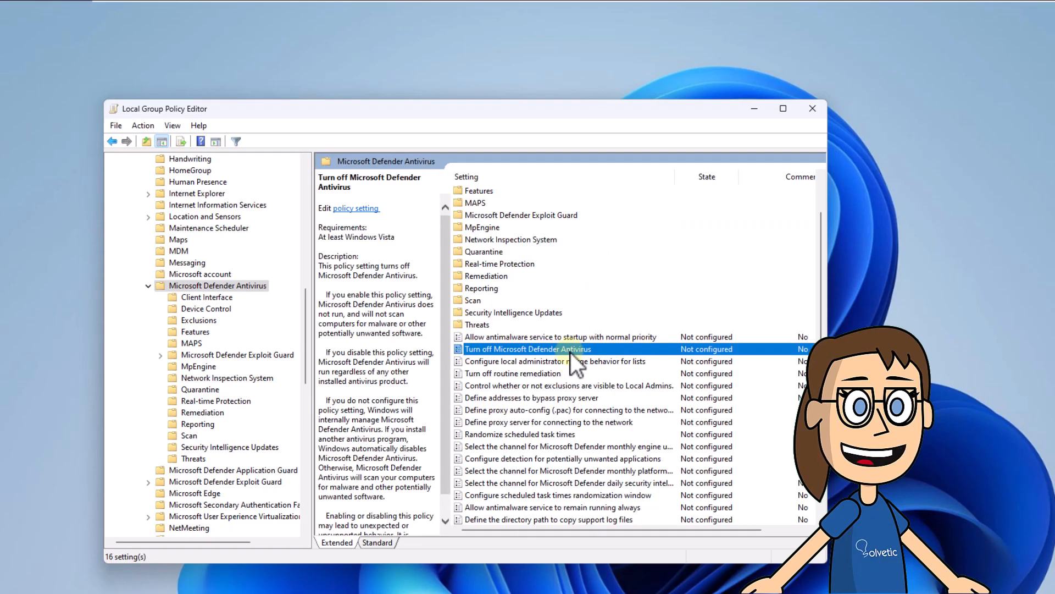
{"action": "double_click", "coordinate": [599, 349]}
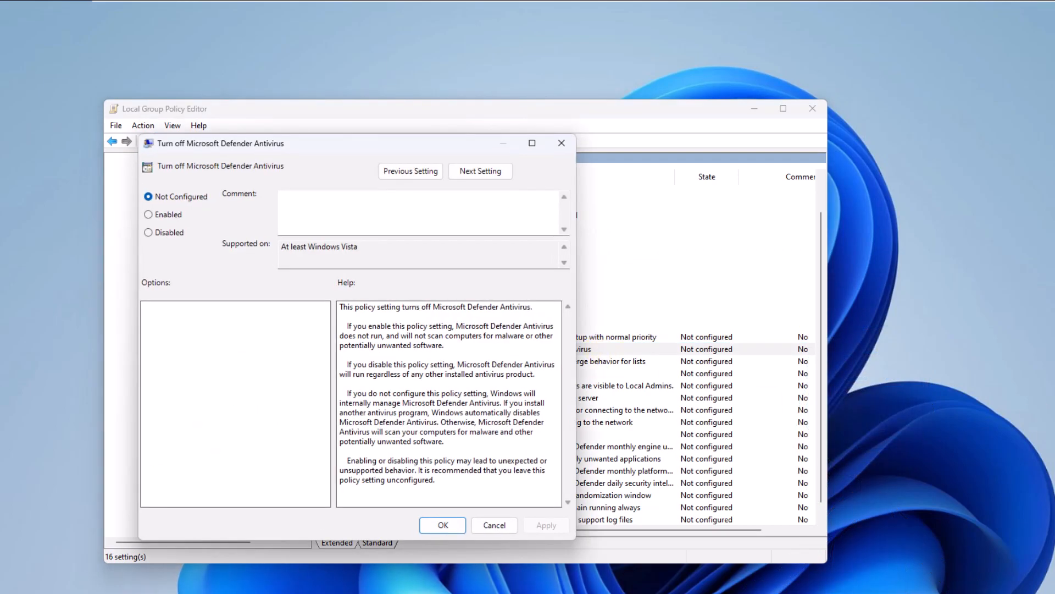
{"action": "left_click", "coordinate": [179, 236]}
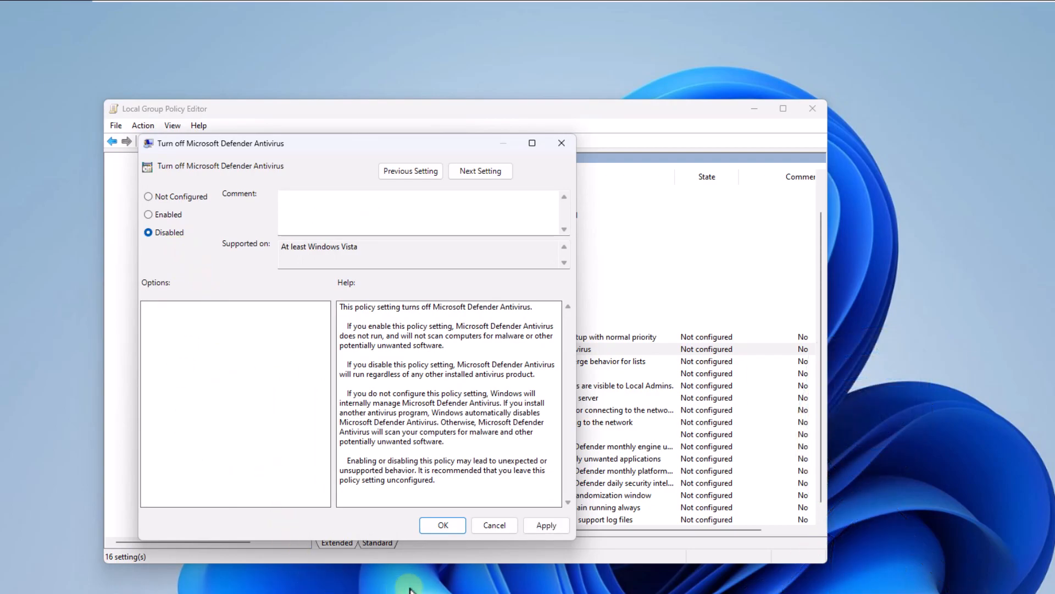
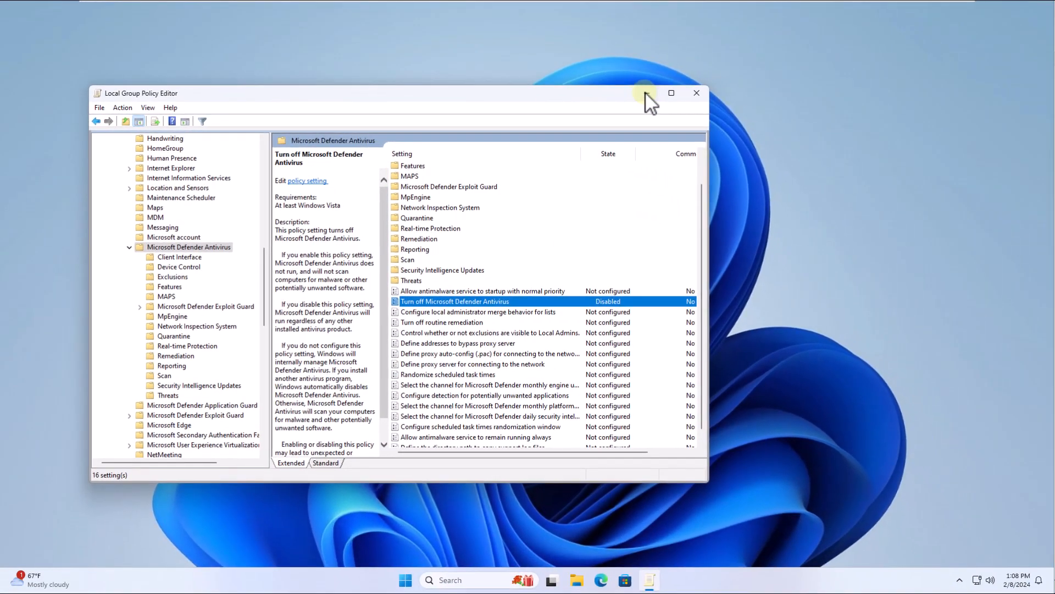
{"action": "left_click", "coordinate": [646, 93]}
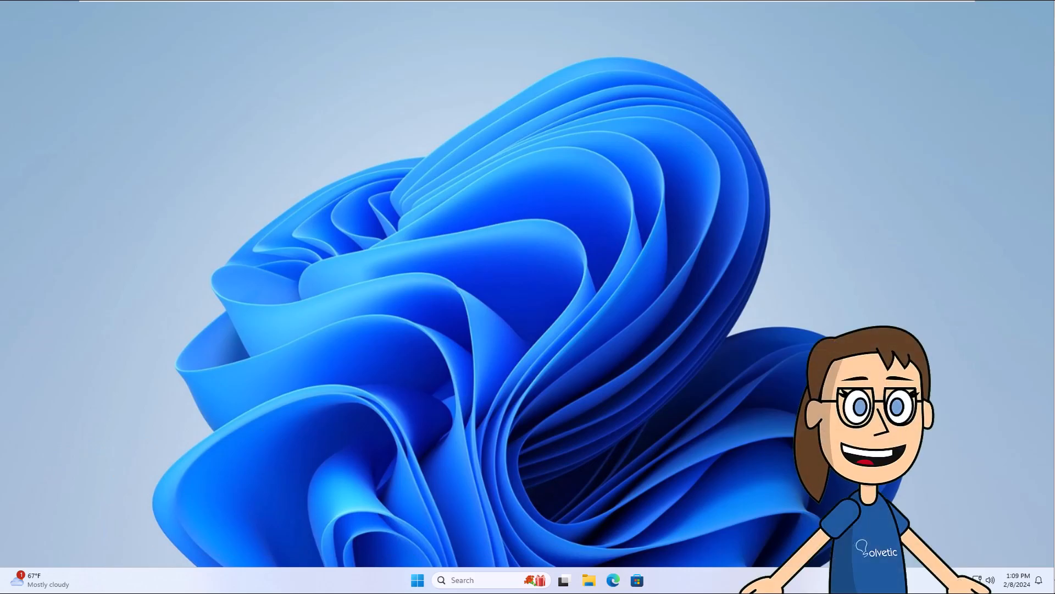
Search Windows for regedit and open the Registry Editor, allowing it to make changes to the device
{"action": "left_click", "coordinate": [462, 580]}
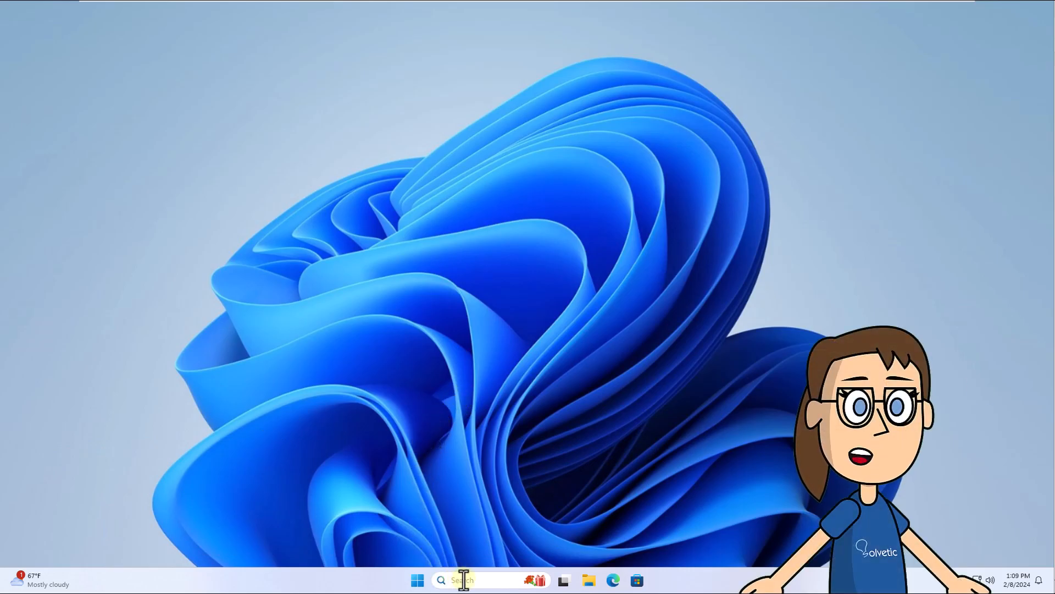
{"action": "type", "text": "regedit"}
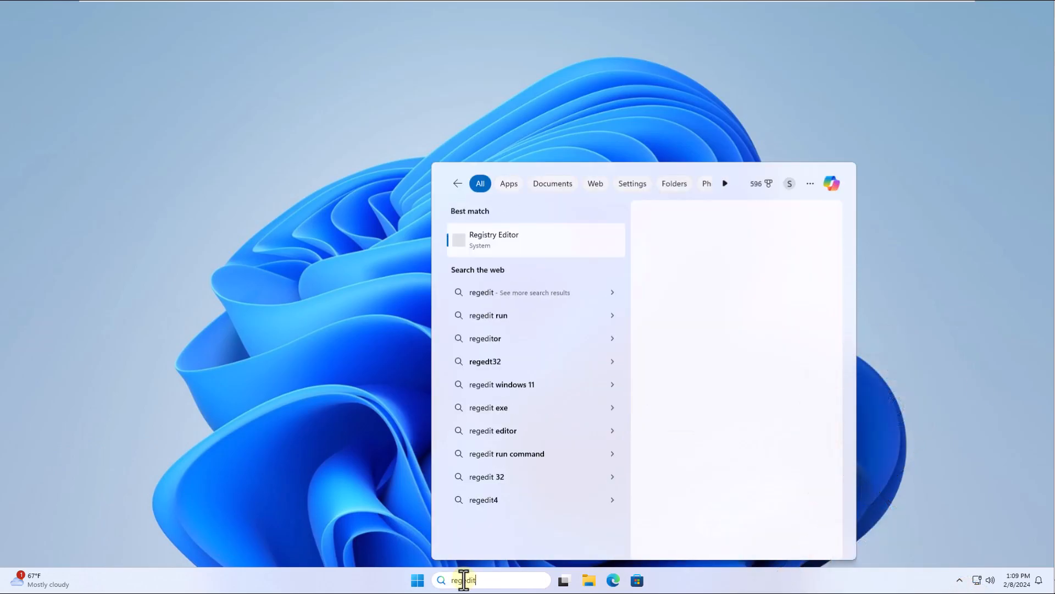
{"action": "key", "text": "Return"}
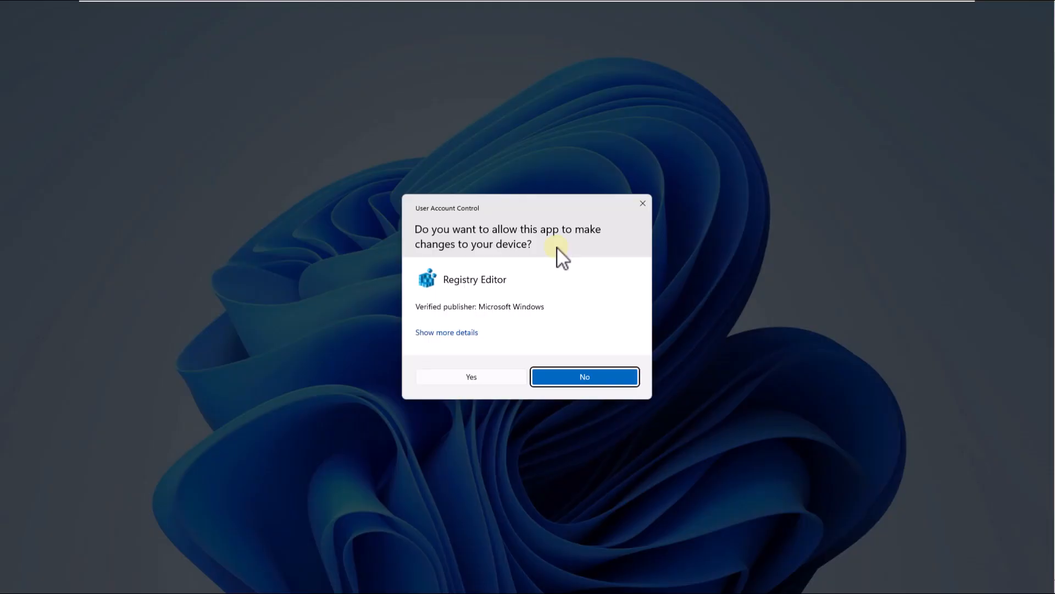
{"action": "left_click", "coordinate": [488, 374]}
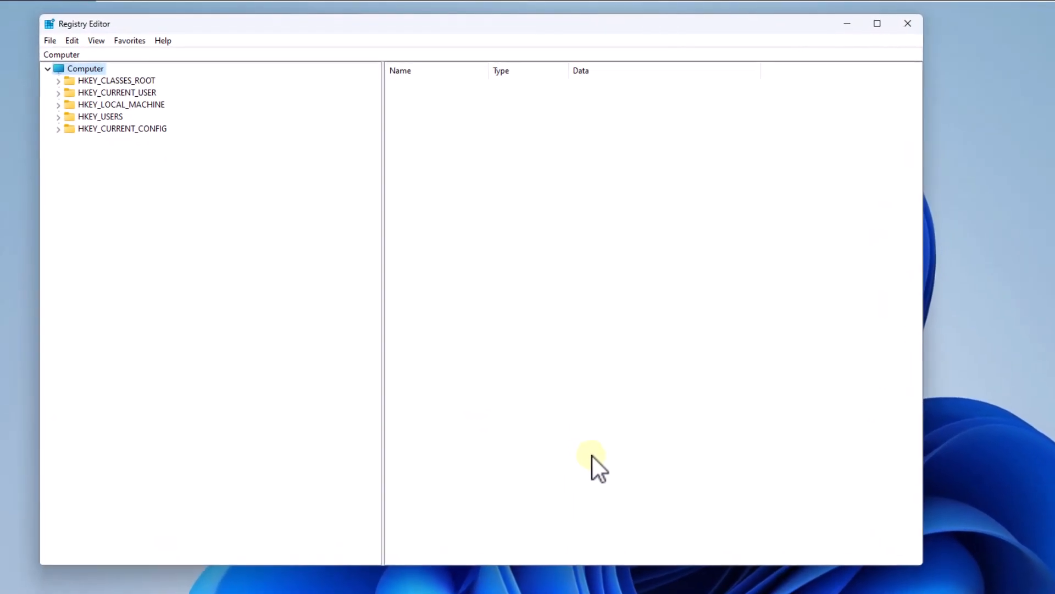
Expand the registry tree along HKEY_LOCAL_MACHINE\SOFTWARE\Policies\Microsoft
{"action": "left_click", "coordinate": [59, 106]}
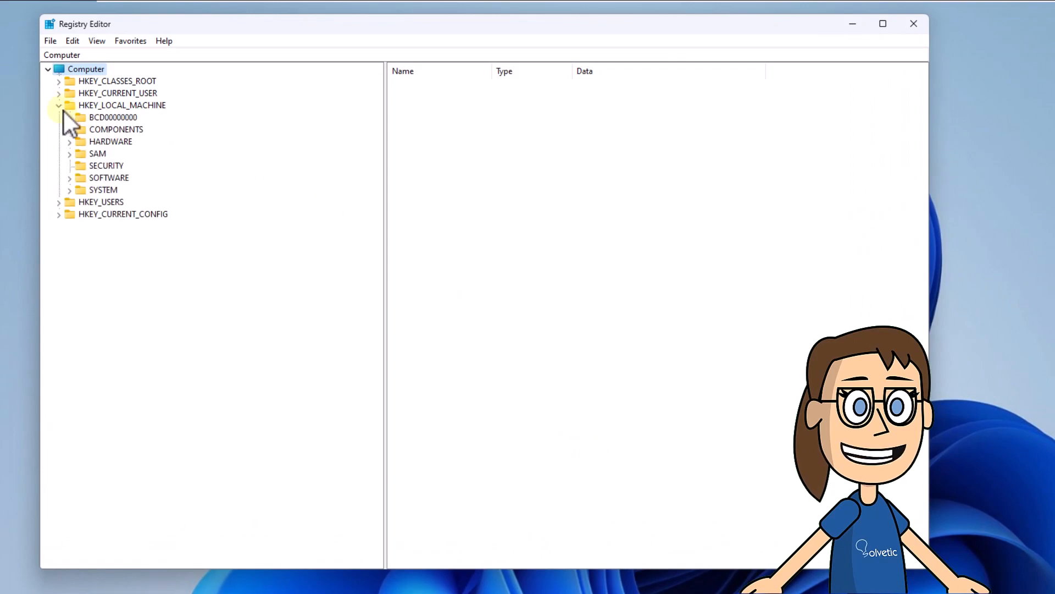
{"action": "left_click", "coordinate": [69, 178]}
{"action": "left_click", "coordinate": [81, 360]}
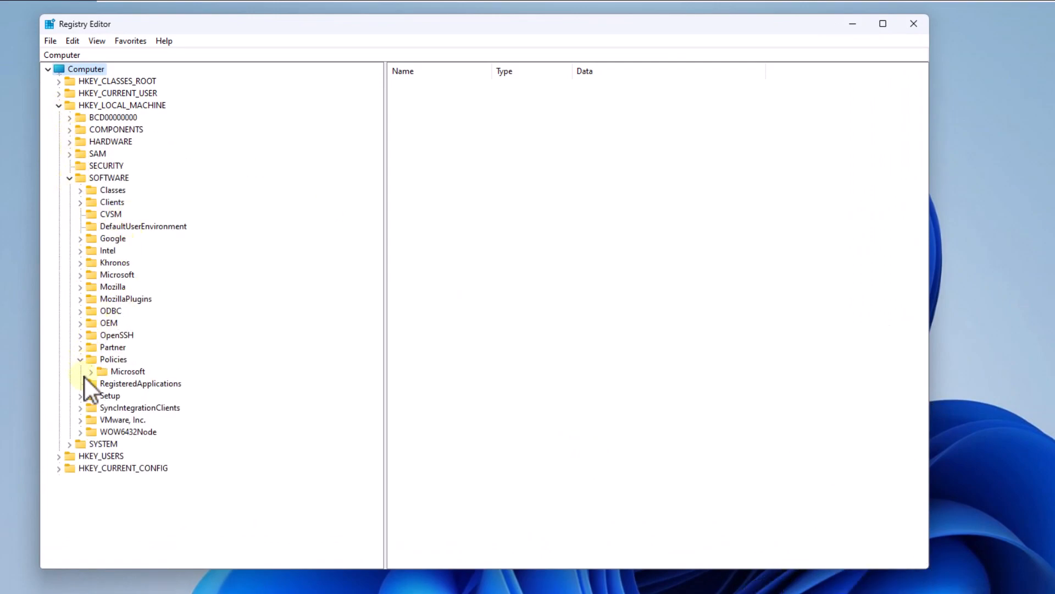
{"action": "left_click", "coordinate": [91, 372]}
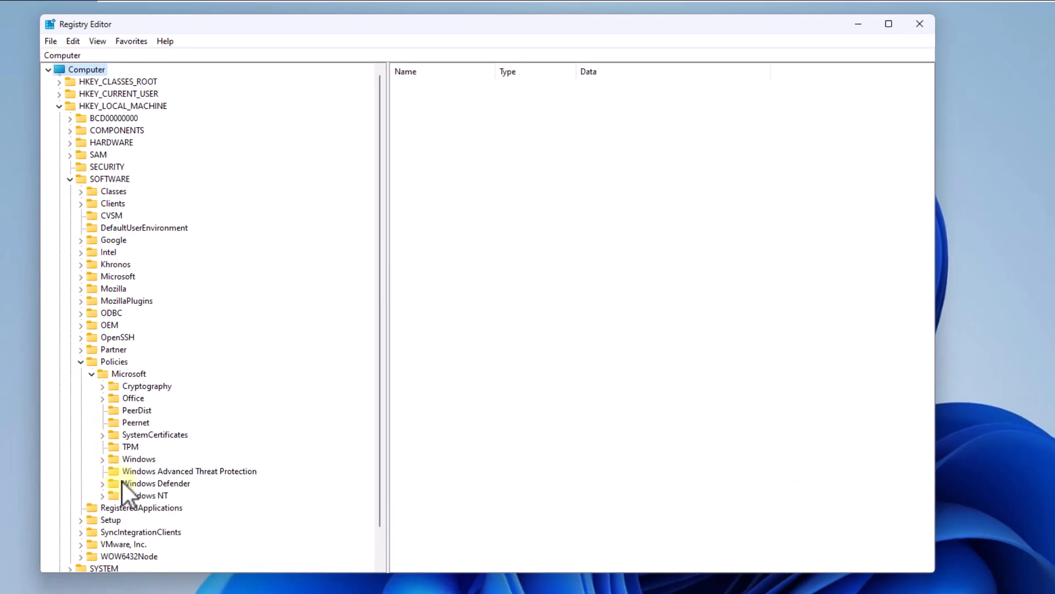